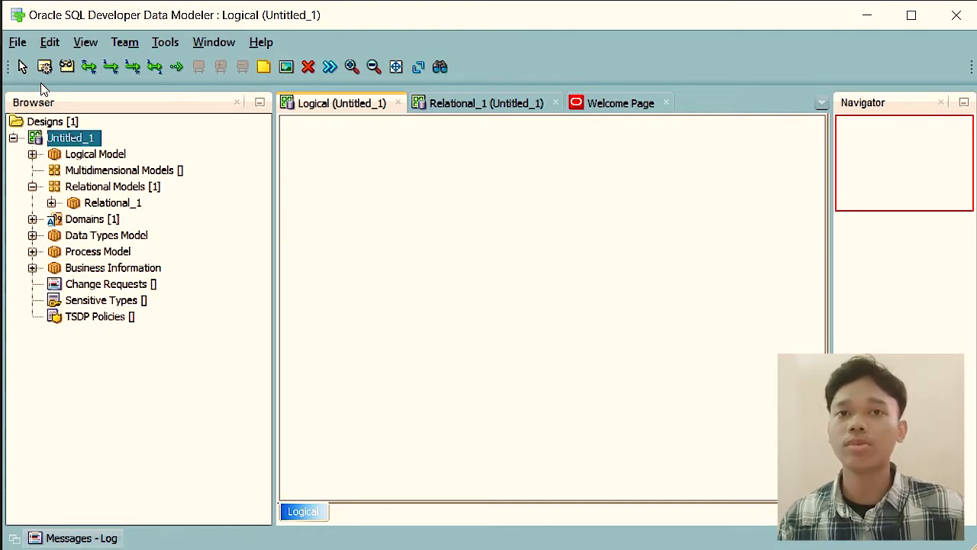
- Review the entities, attributes, subtypes and data types listed for TOKO MAKANAN in dataBase.txt in Notepad
key(alt+Tab)
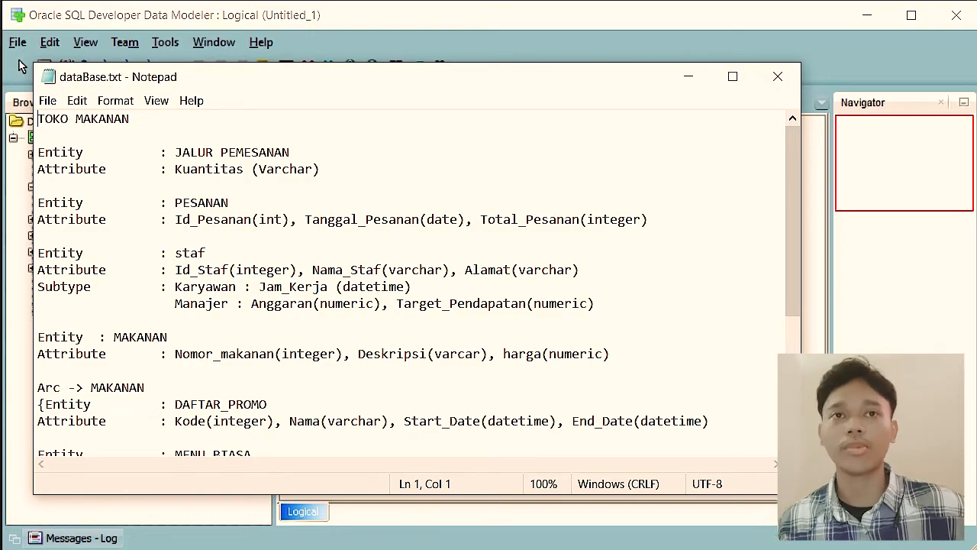
drag(792, 300, 794, 253)
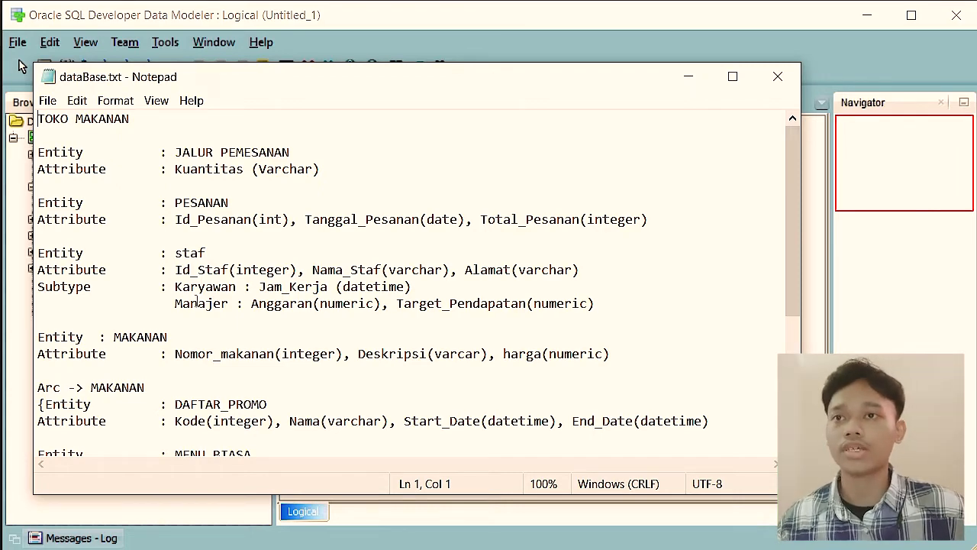
scroll(228, 297, down, 3)
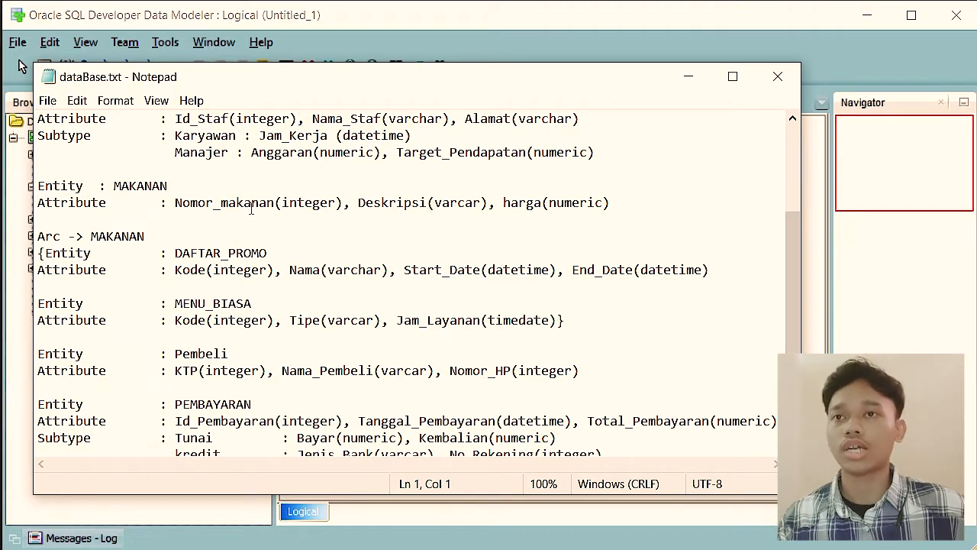
scroll(93, 305, down, 1)
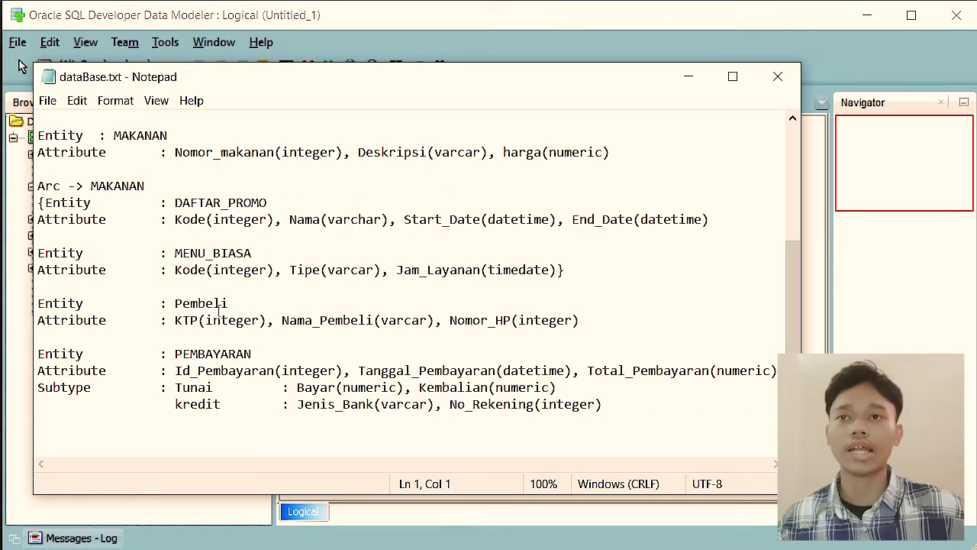
scroll(287, 336, up, 4)
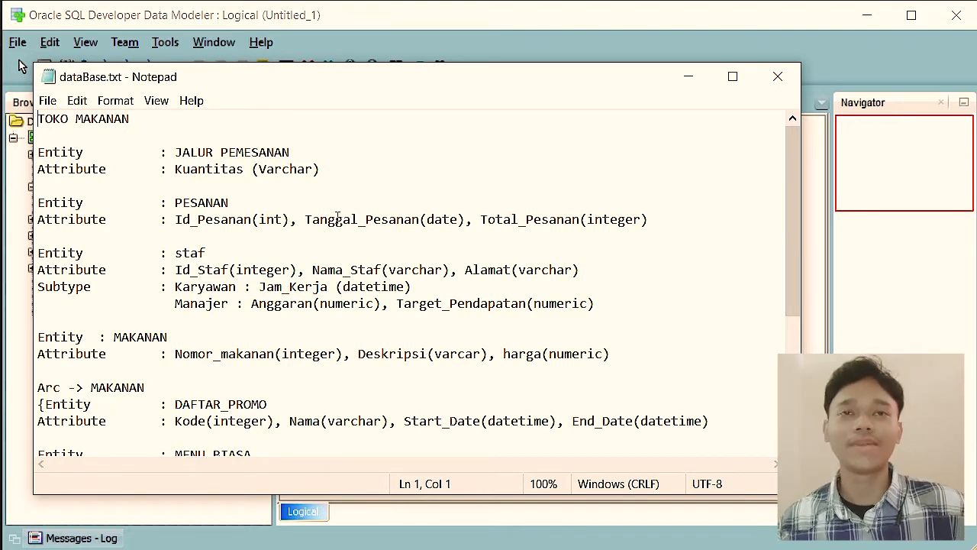
click(687, 77)
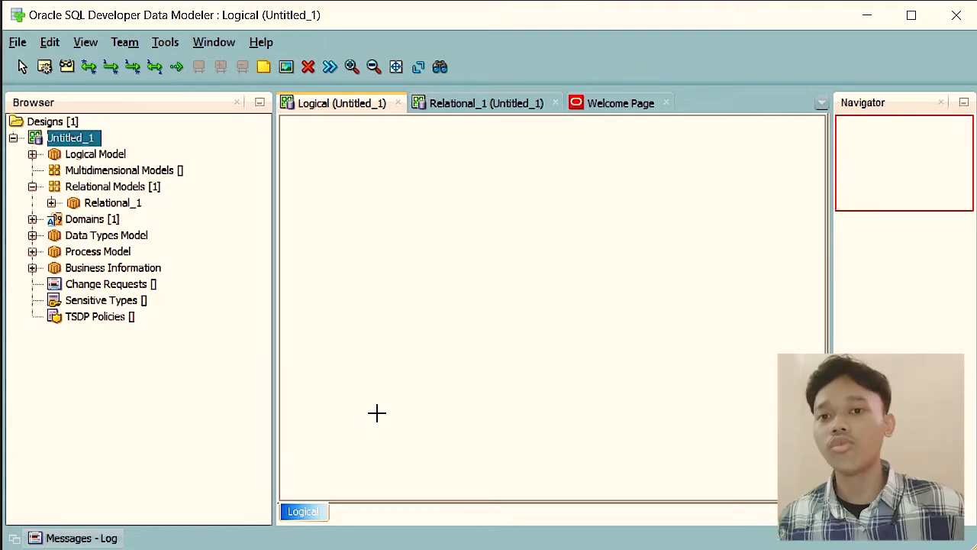
key(alt+Tab)
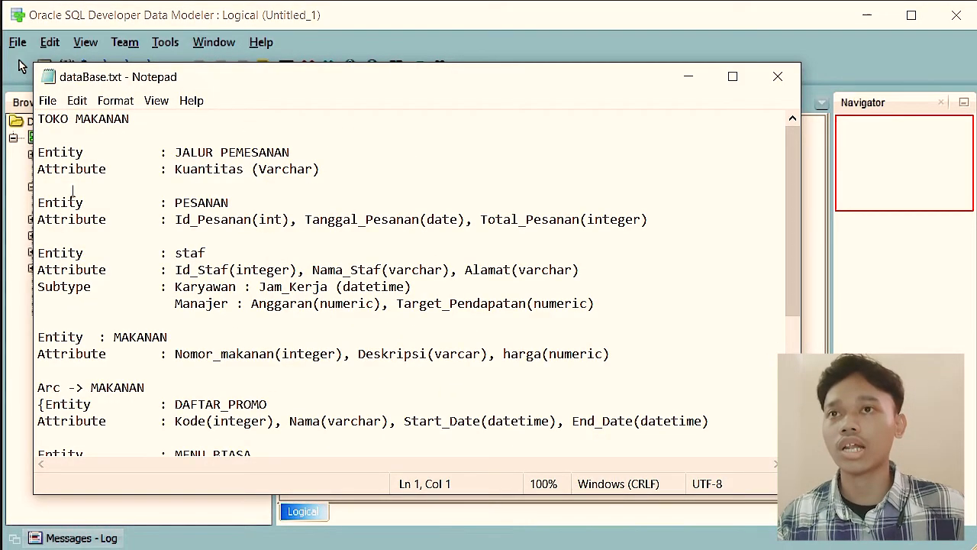
key(alt+Tab)
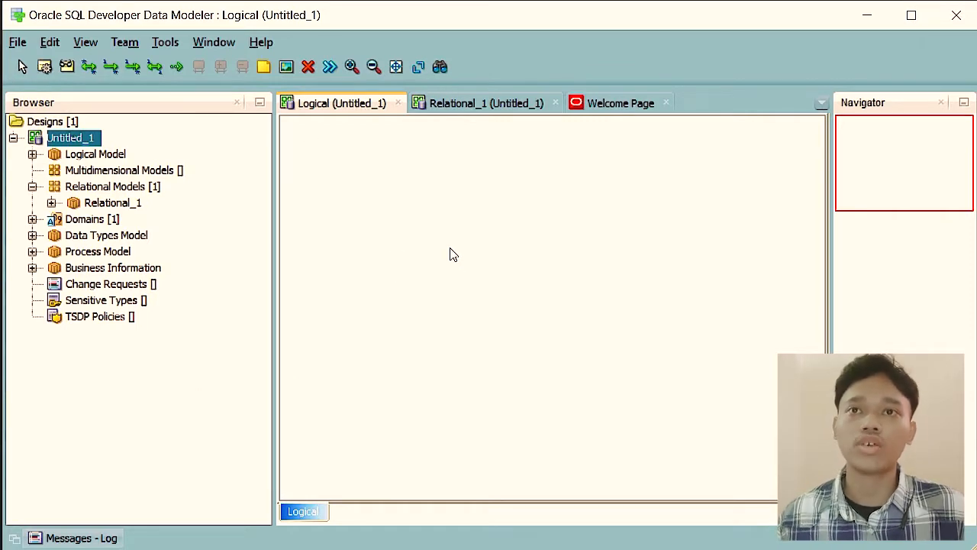
- Draw a new entity in the upper-left area of the logical diagram and check the first entity's name in dataBase.txt
click(41, 72)
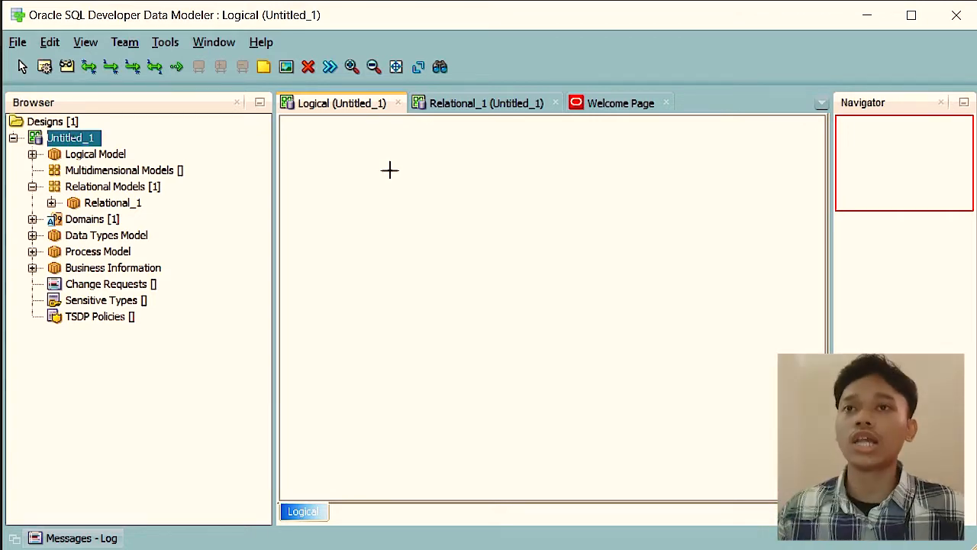
drag(329, 150, 398, 214)
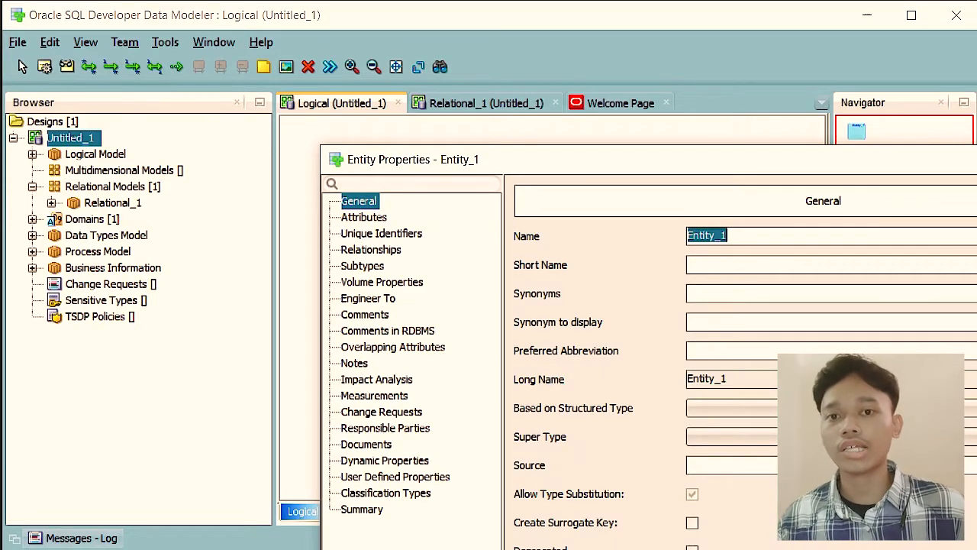
key(alt+Tab)
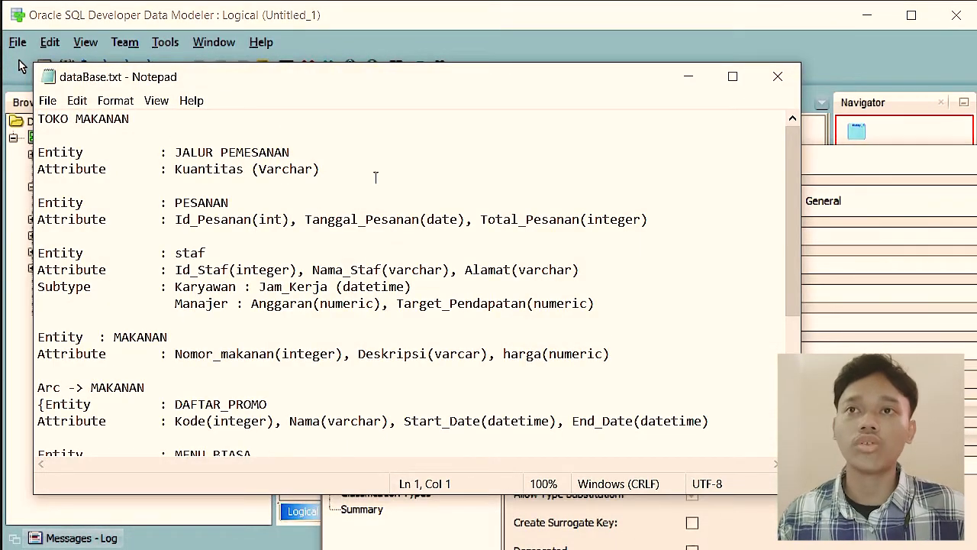
click(686, 77)
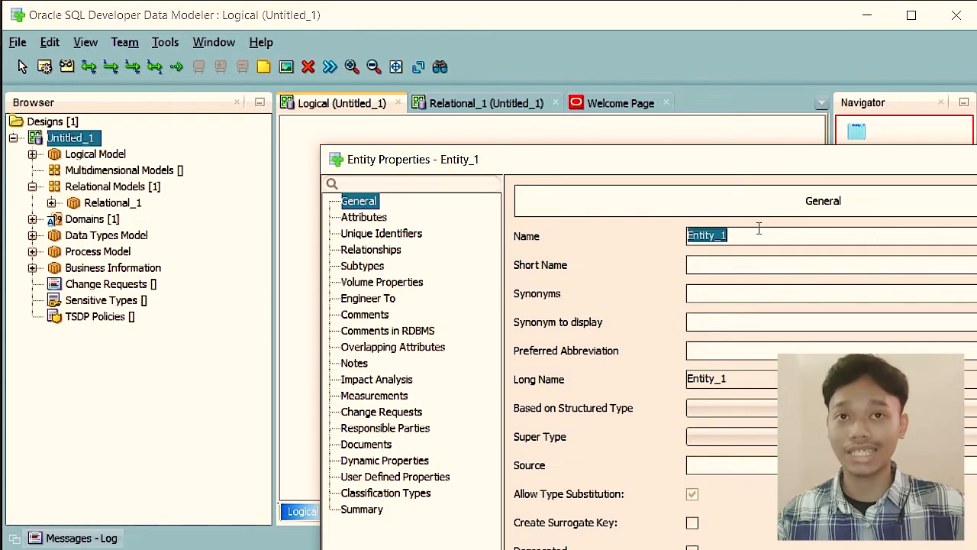
- Name the new entity JALUR PEMESANAN
text(NEW)
key(BackSpace)
key(BackSpace)
key(BackSpace)
key(BackSpace)
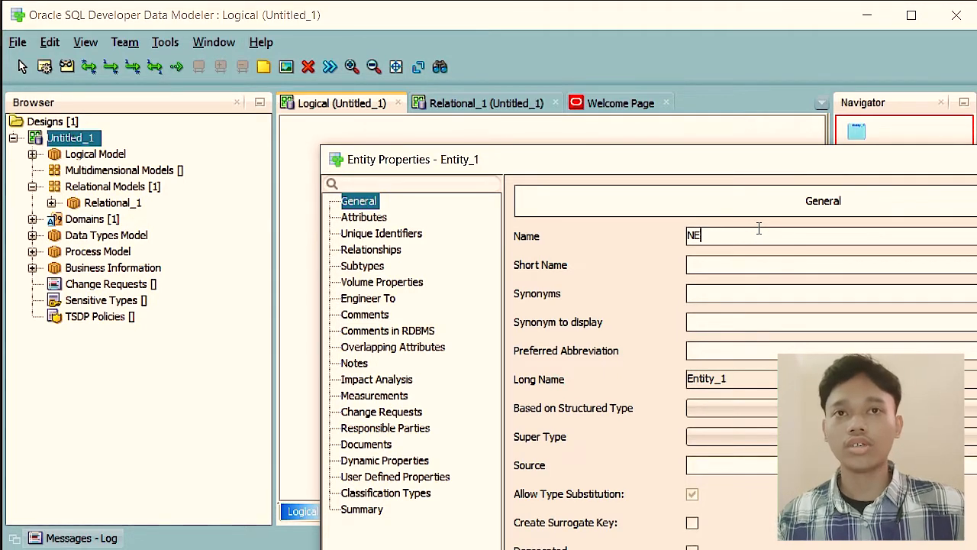
text(JALUR P)
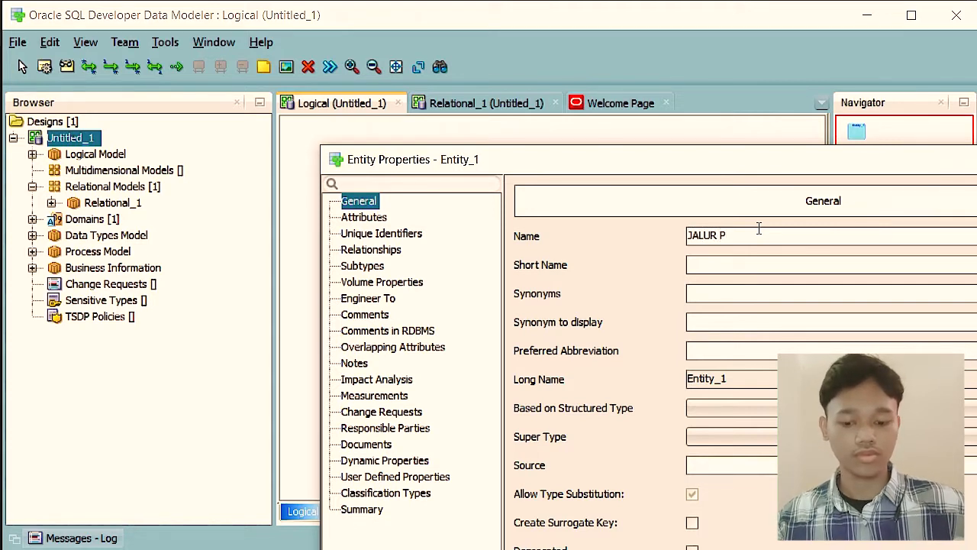
text(ME)
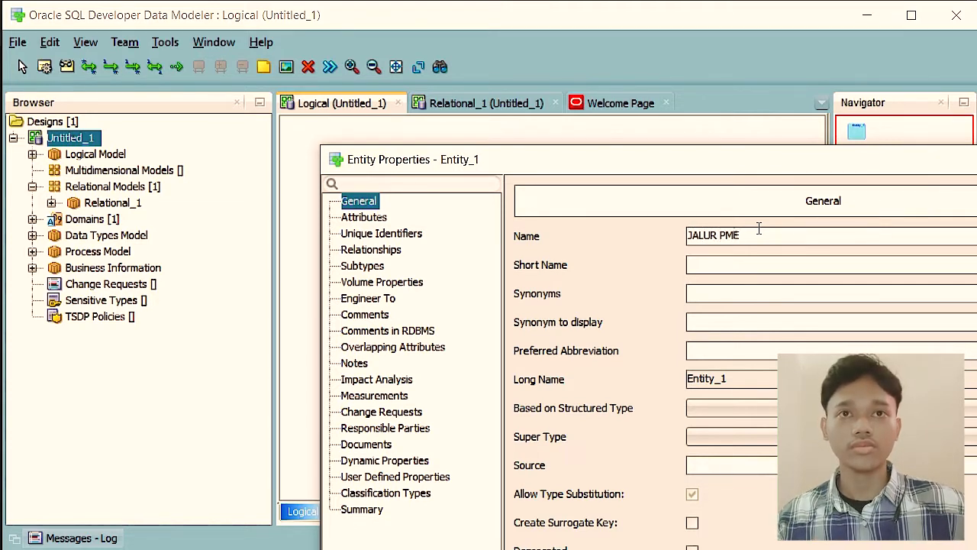
key(BackSpace)
key(BackSpace)
text(EMESA)
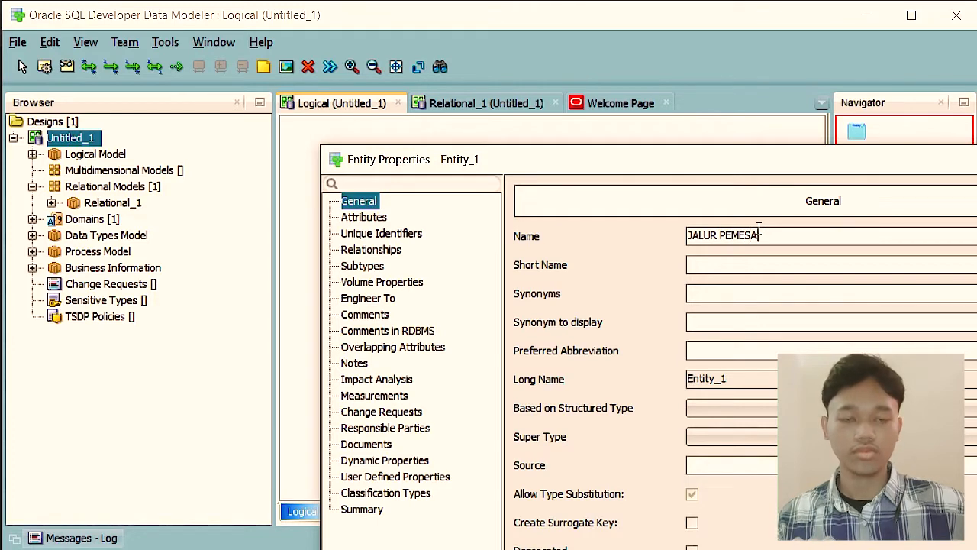
text(NAN)
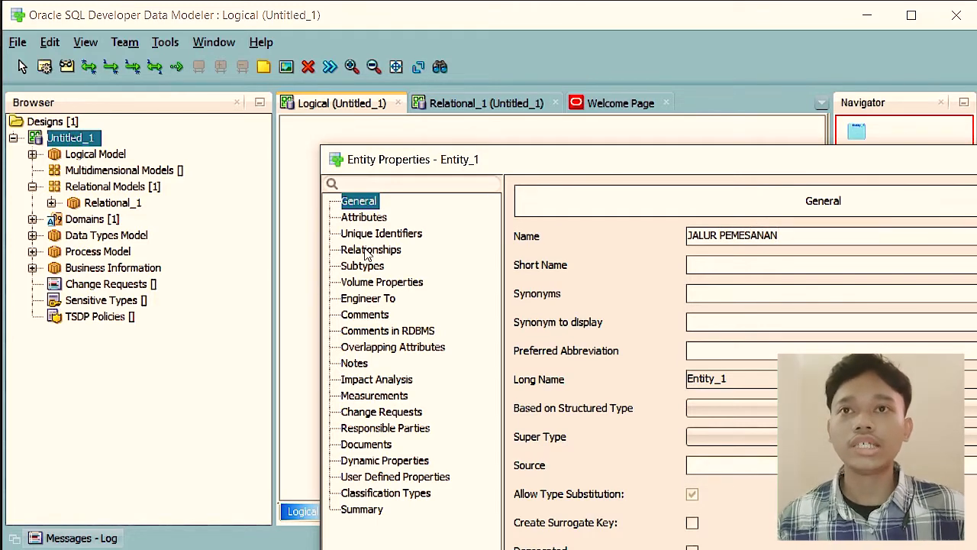
- Add an attribute named Kuntitas to the JALUR PEMESANAN entity, consulting the attribute list in dataBase.txt
click(379, 220)
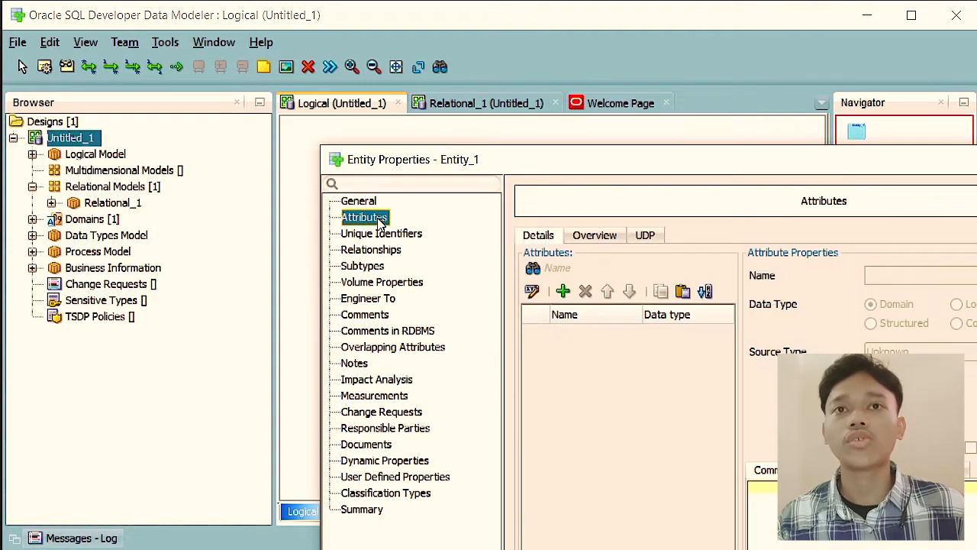
key(alt+Tab)
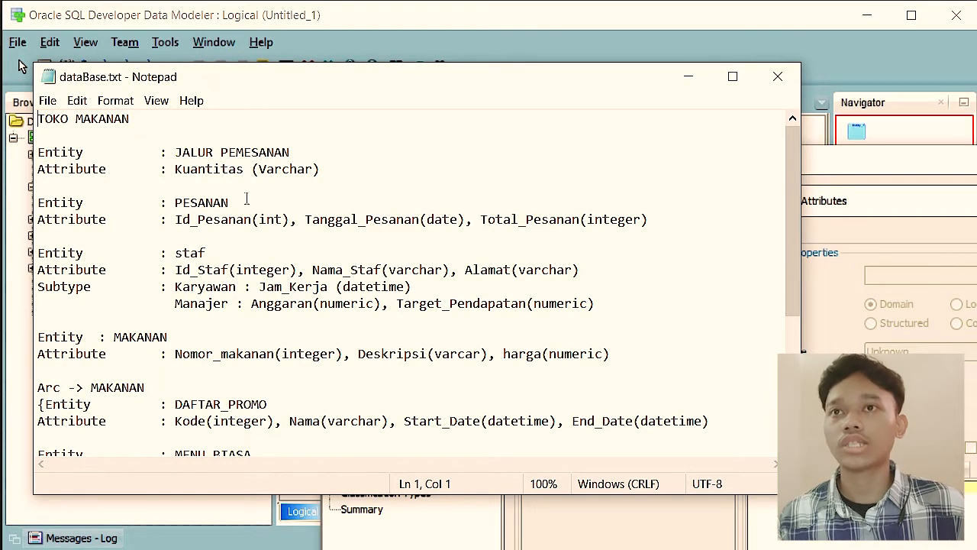
click(885, 169)
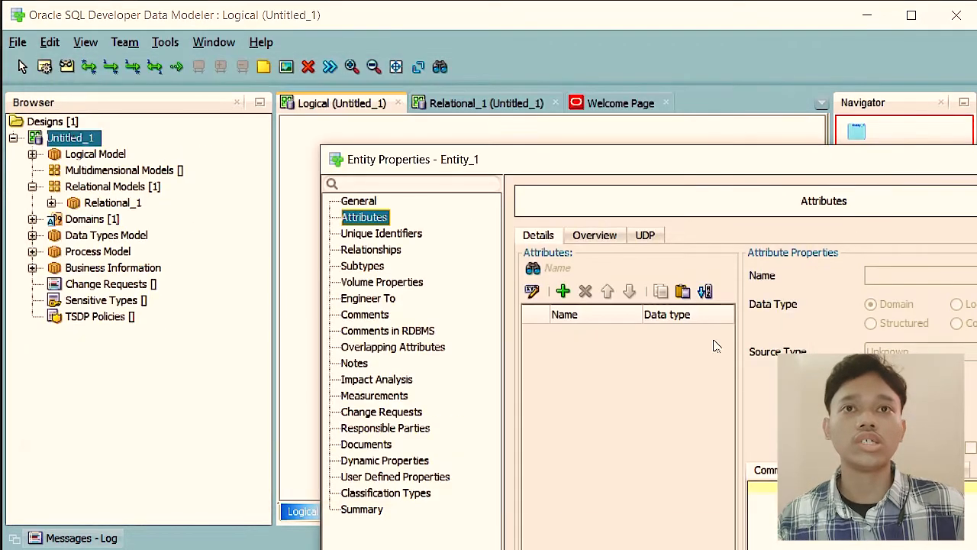
drag(721, 179, 572, 43)
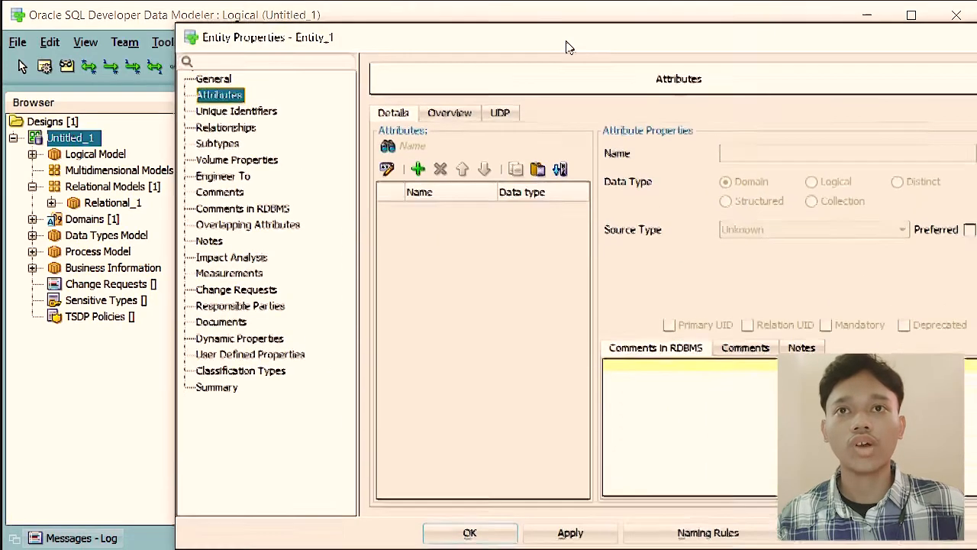
click(416, 165)
text(K)
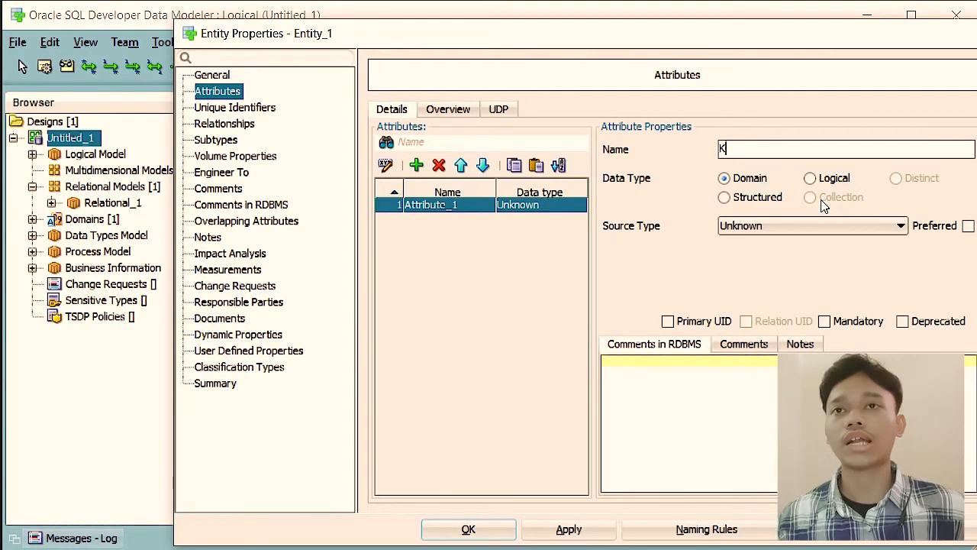
text(un)
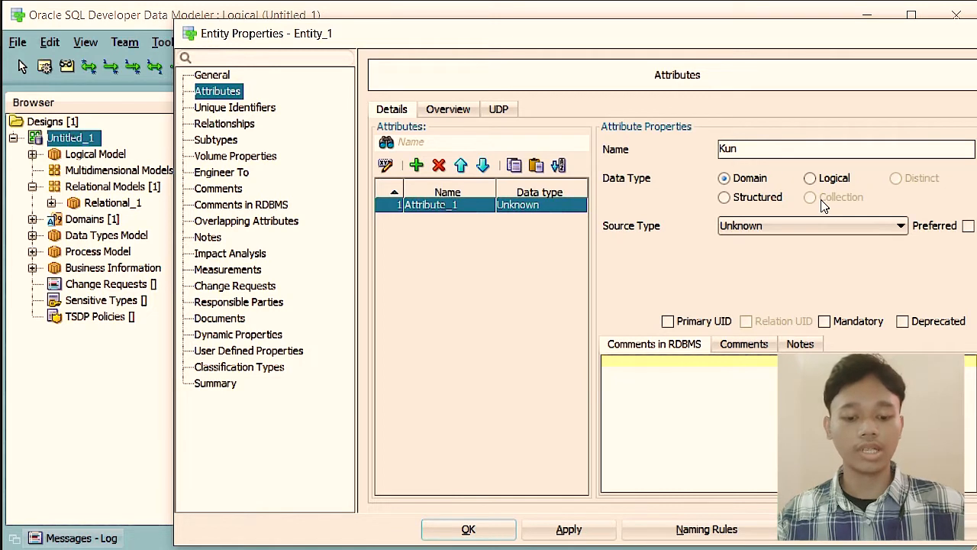
text(titas)
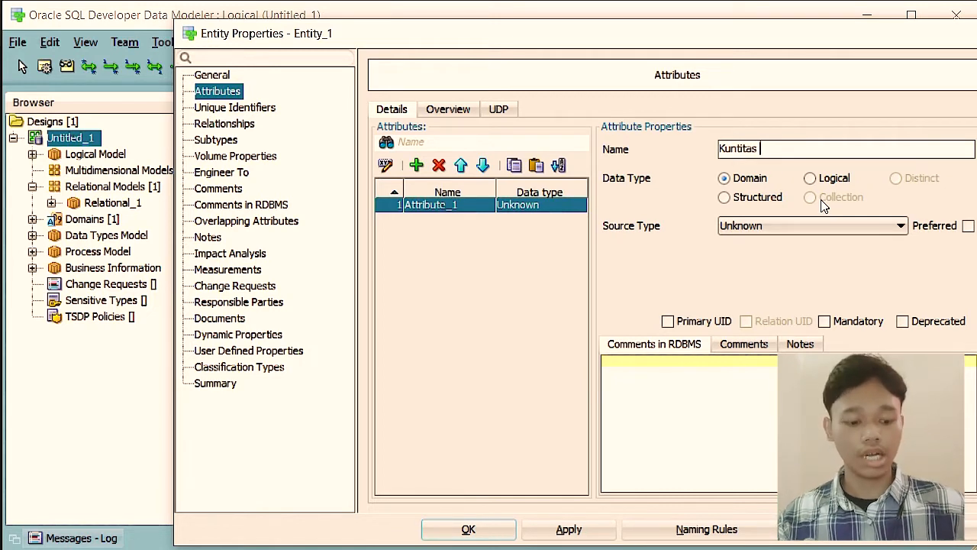
text( Makan)
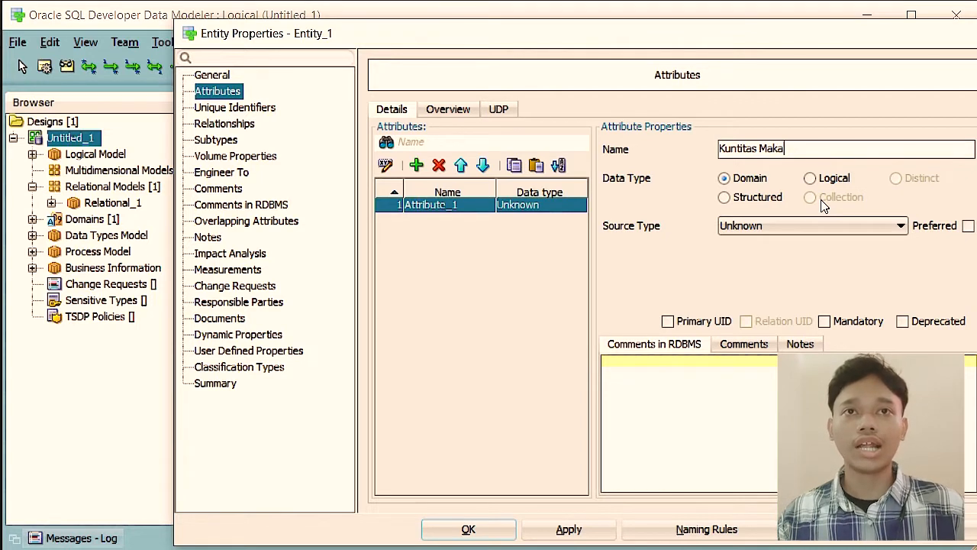
key(BackSpace)
key(BackSpace)
key(BackSpace)
key(BackSpace)
key(BackSpace)
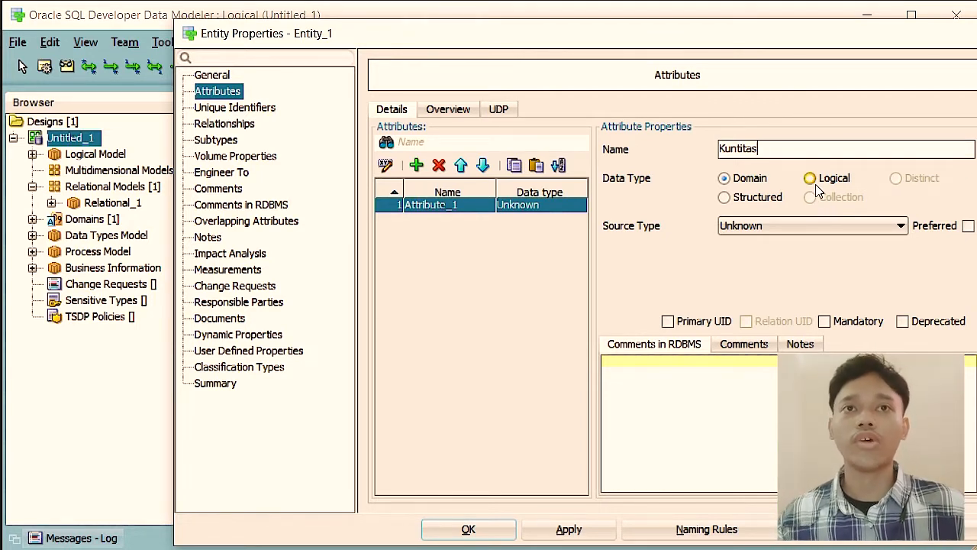
- Give the Kuntitas attribute the logical data type VARCHAR, make it the primary UID and apply the changes
click(809, 178)
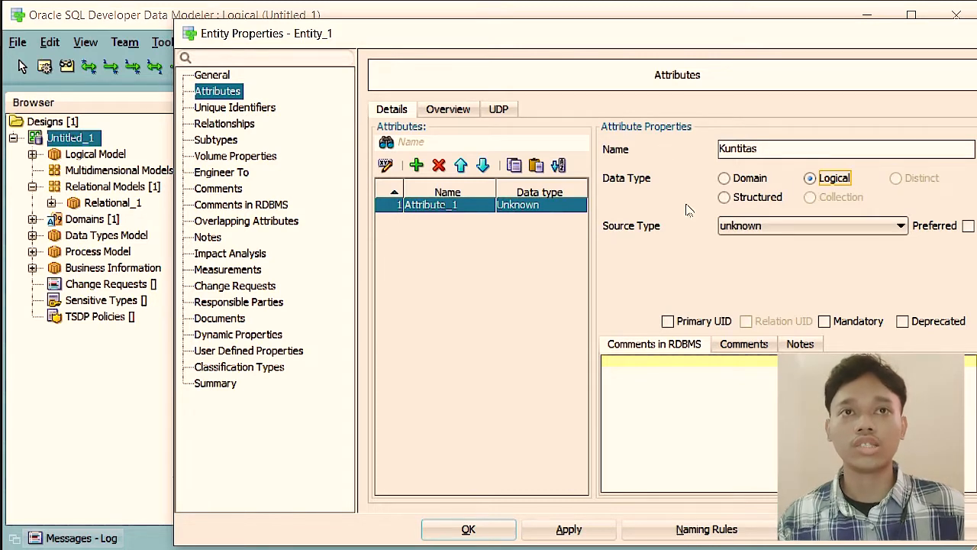
click(764, 227)
scroll(766, 244, down, 10)
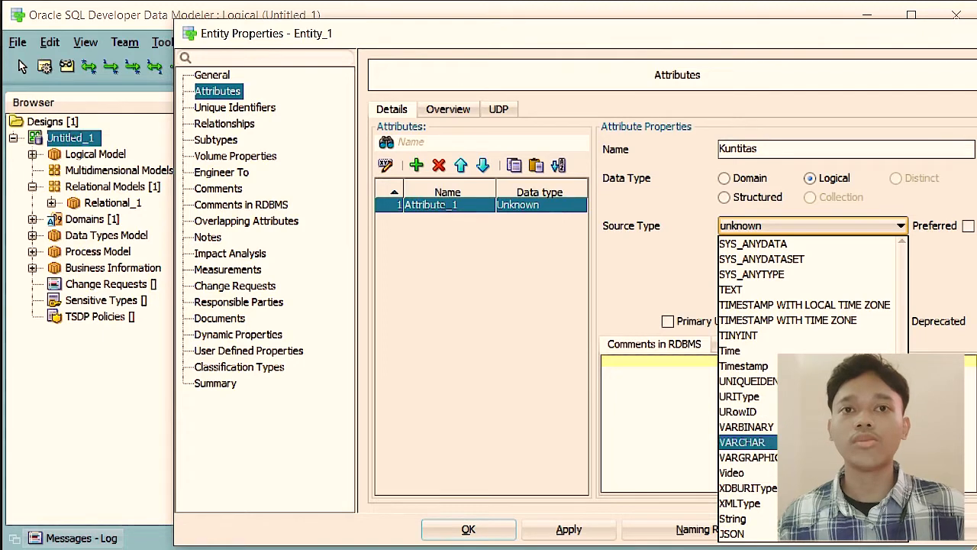
click(741, 442)
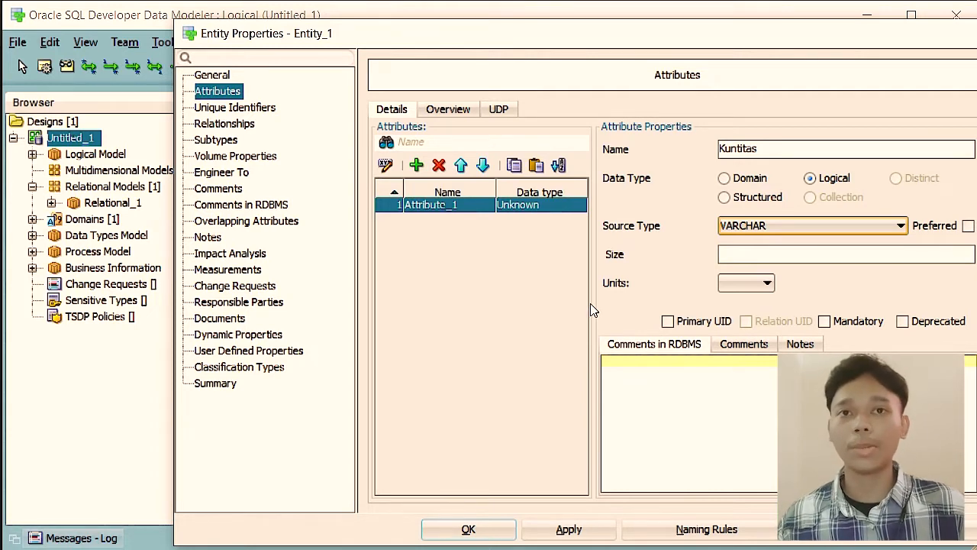
click(681, 322)
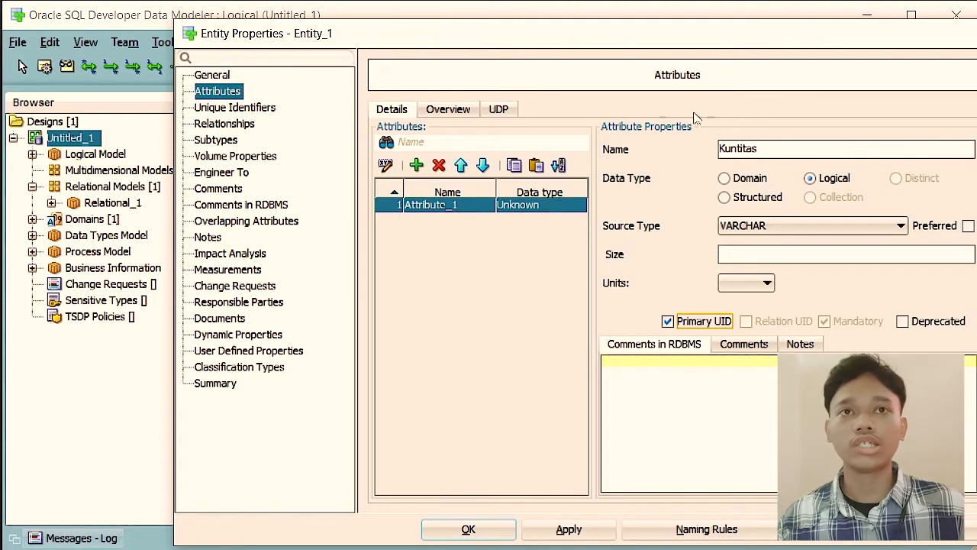
click(540, 534)
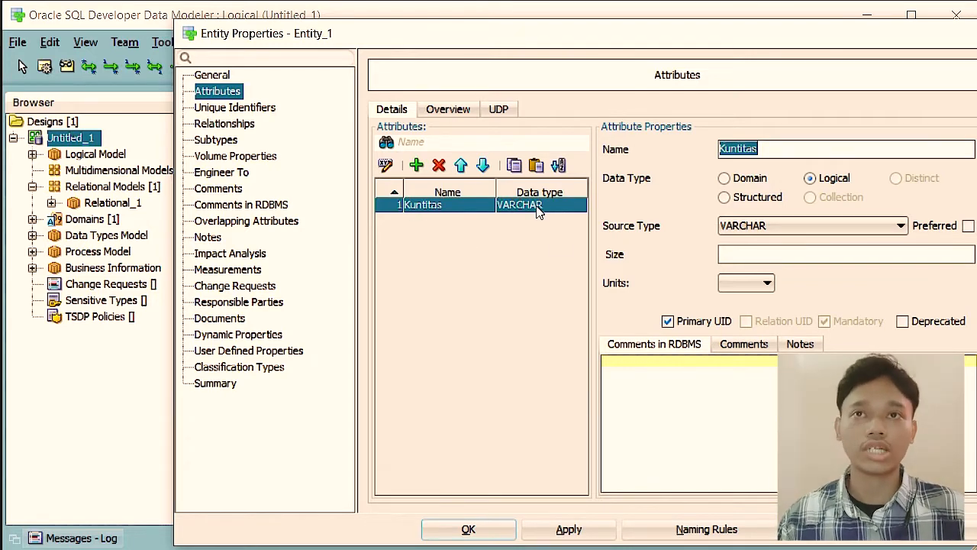
- Accept the entity's properties and enlarge its box in the diagram so the full name JALUR PEMESANAN fits on one line
drag(387, 44, 362, 37)
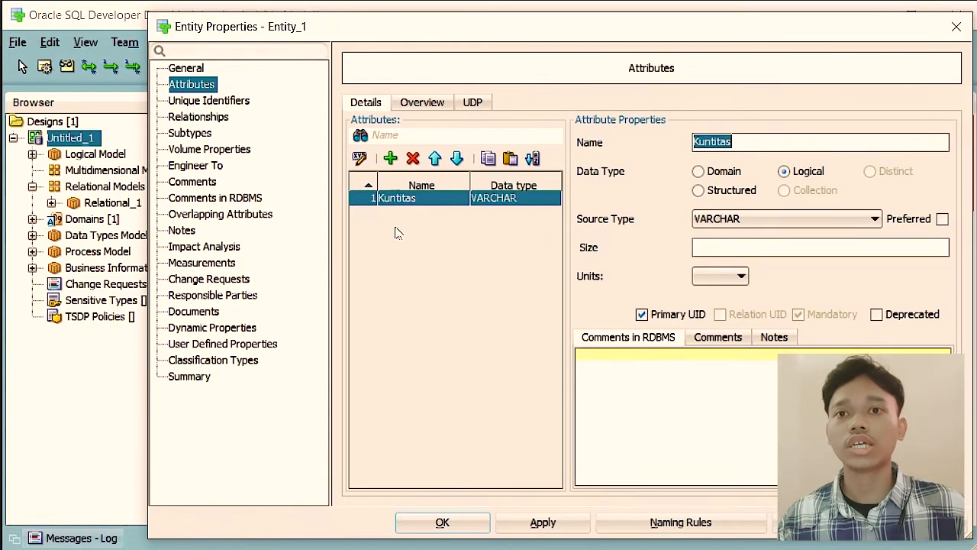
click(431, 528)
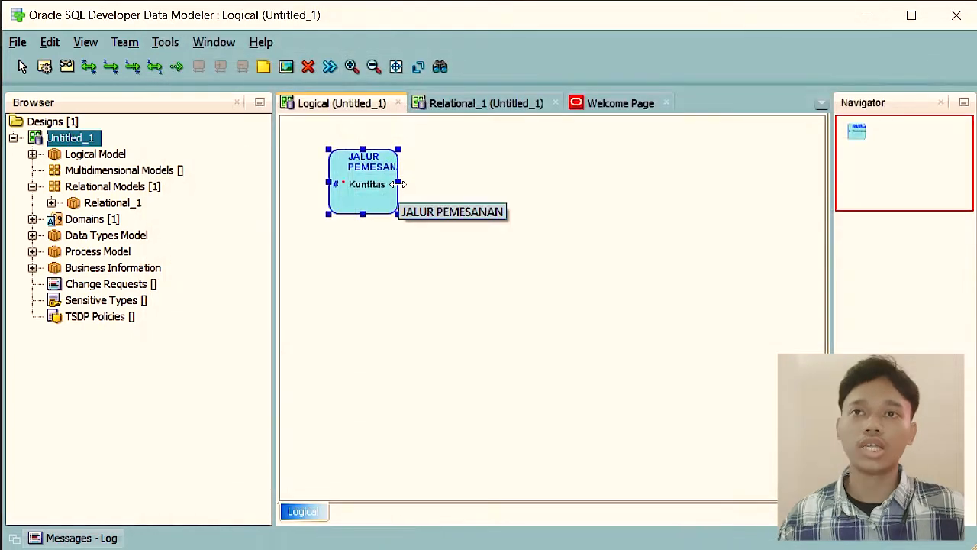
drag(397, 183, 458, 189)
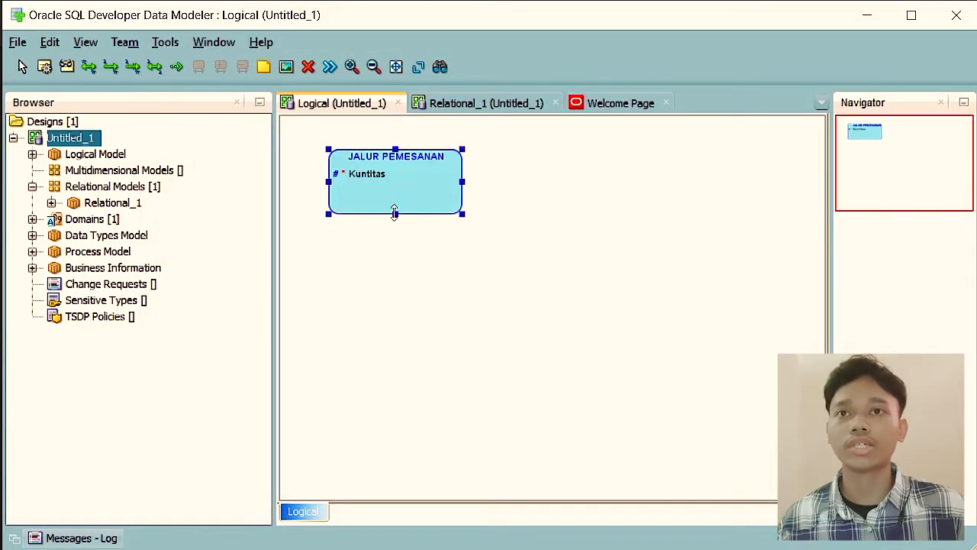
drag(394, 214, 395, 225)
- Place a second entity in the diagram and read the entities and attributes listed in dataBase.txt
click(500, 200)
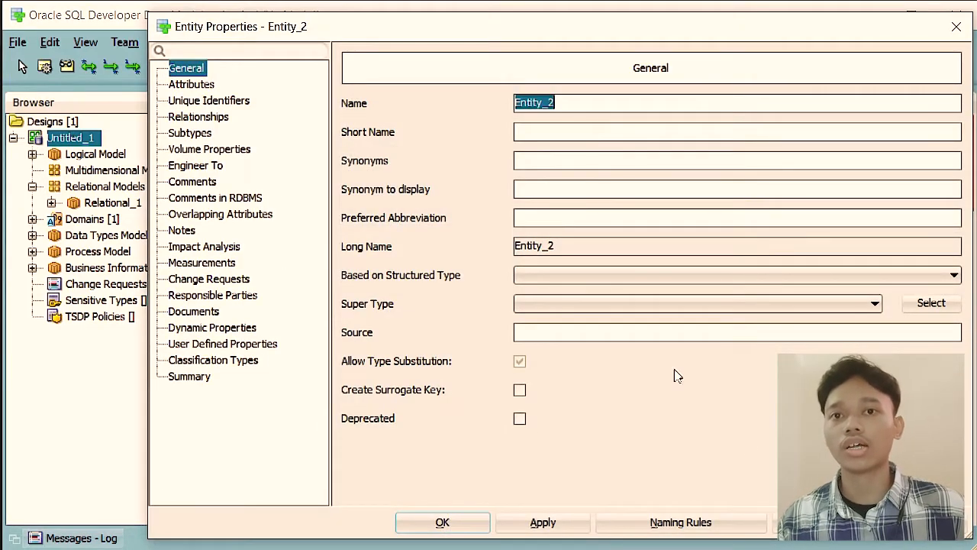
key(alt+Tab)
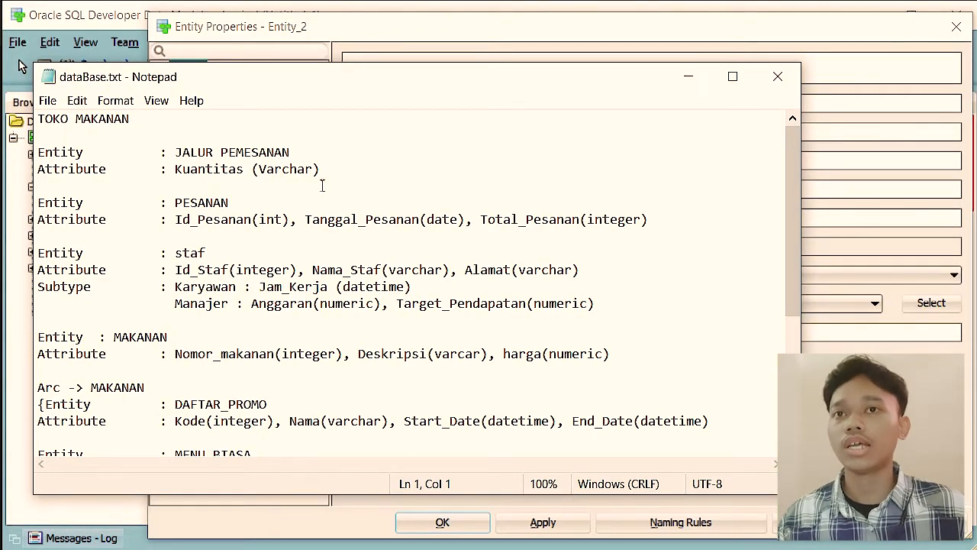
scroll(538, 264, down, 1)
scroll(523, 269, up, 1)
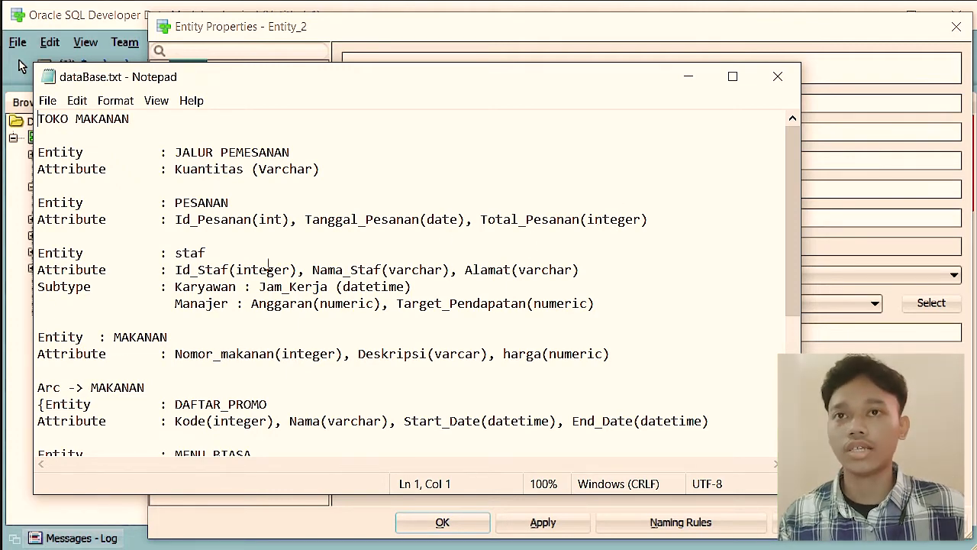
scroll(424, 286, down, 5)
scroll(428, 288, up, 5)
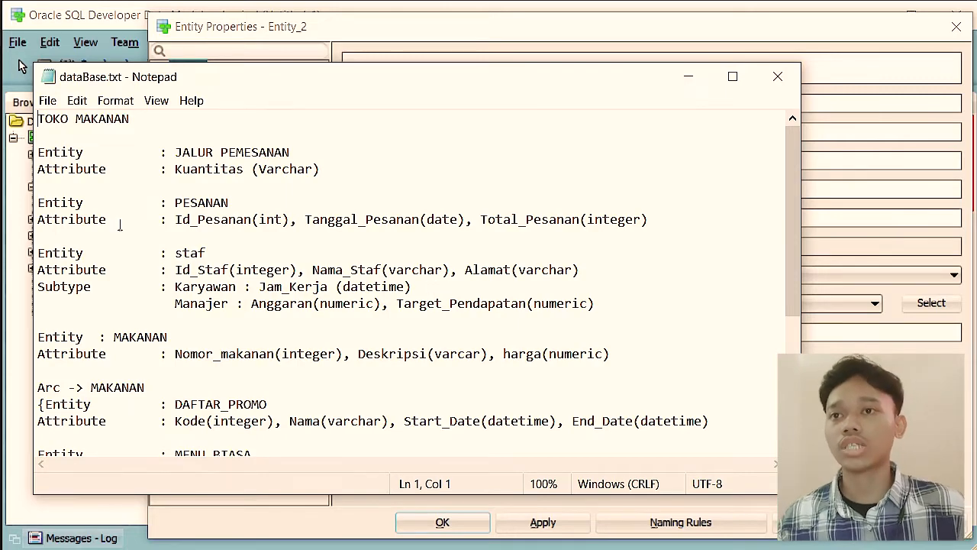
scroll(120, 223, down, 4)
scroll(209, 260, up, 4)
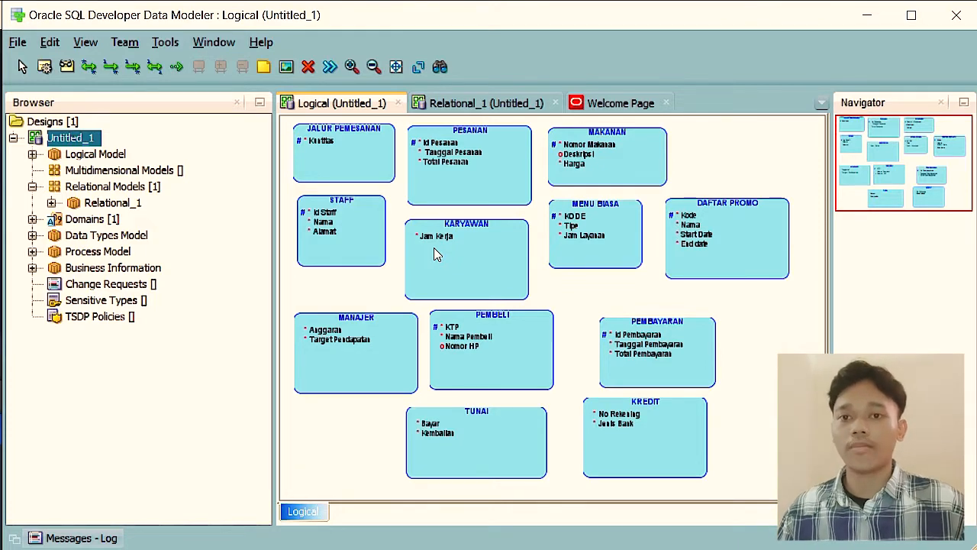
- Compare the entities in the logical diagram with the list in dataBase.txt, keeping the diagram uncovered
drag(976, 99, 659, 98)
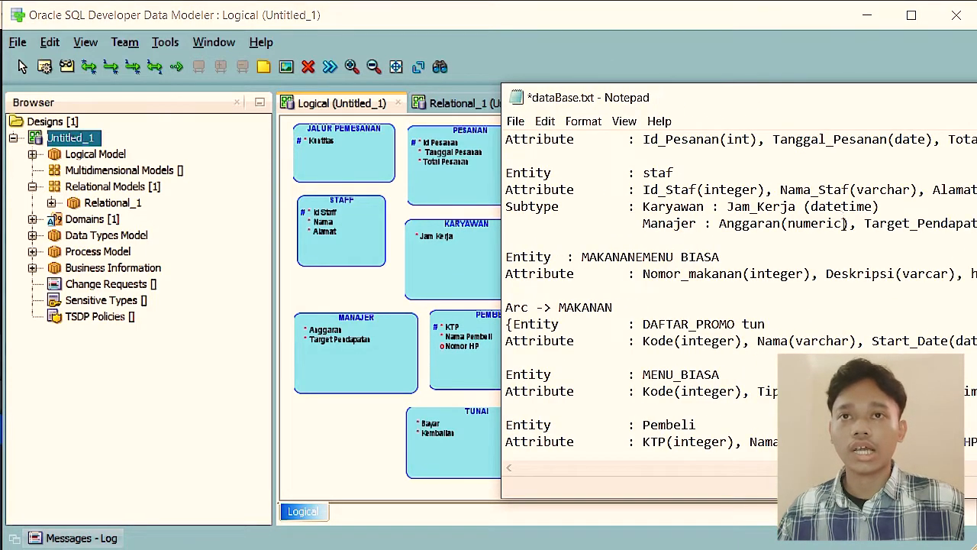
scroll(844, 223, up, 1)
scroll(656, 250, up, 1)
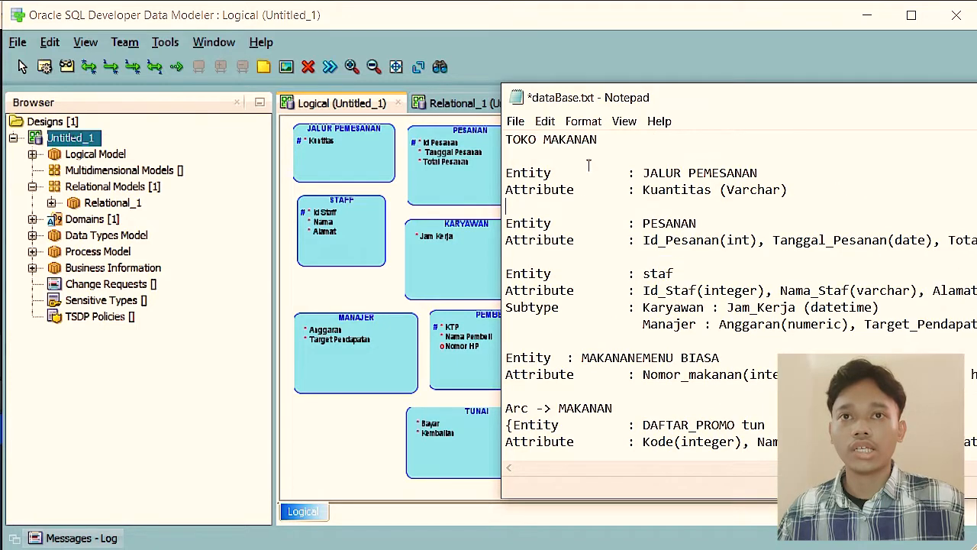
click(717, 213)
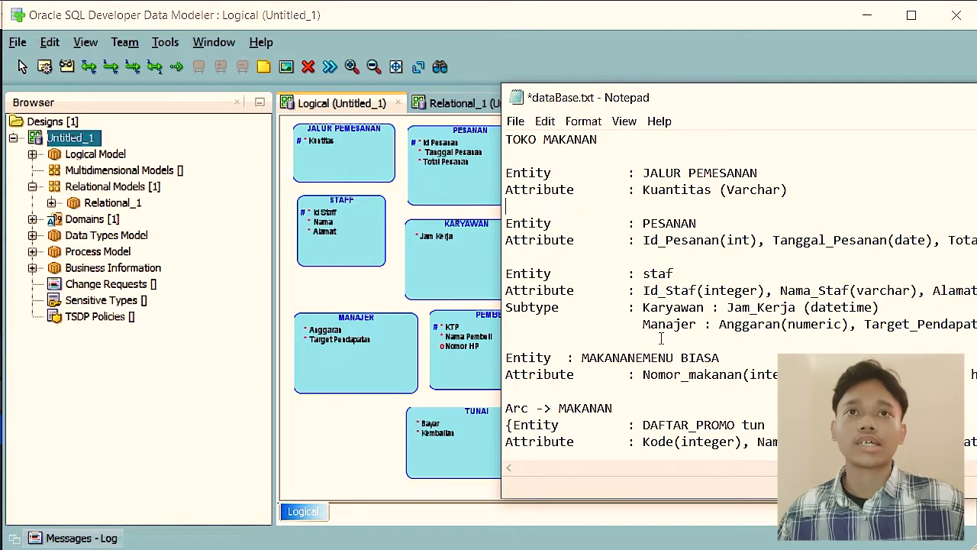
drag(751, 99, 973, 80)
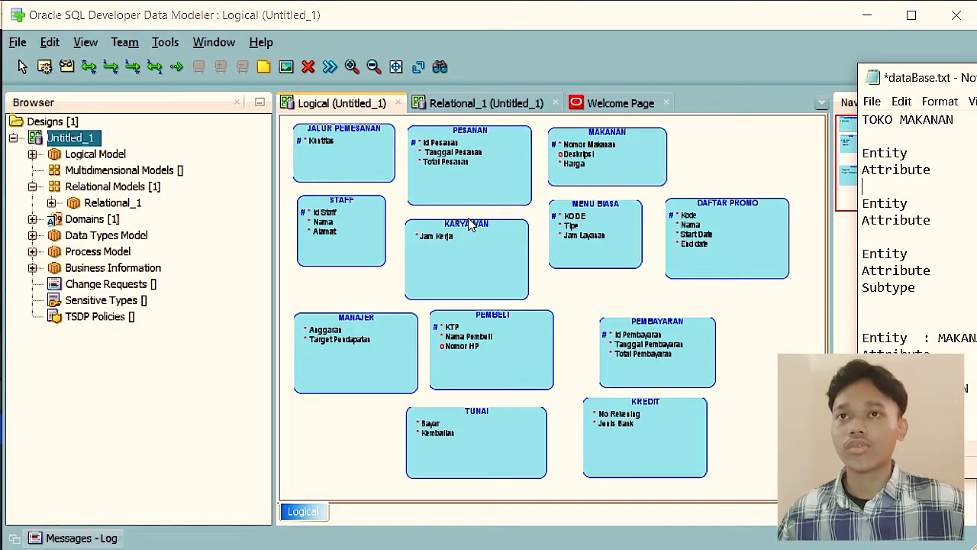
- Examine the PESANAN entity's attributes, including the properties of Tanggal Pesanan, and uncover the upper part of the diagram
click(458, 175)
double_click(458, 176)
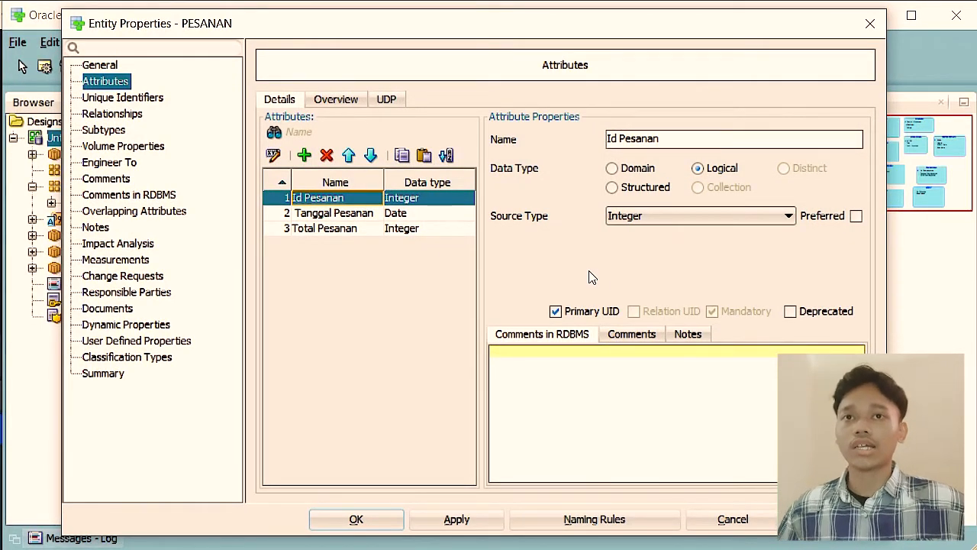
click(409, 214)
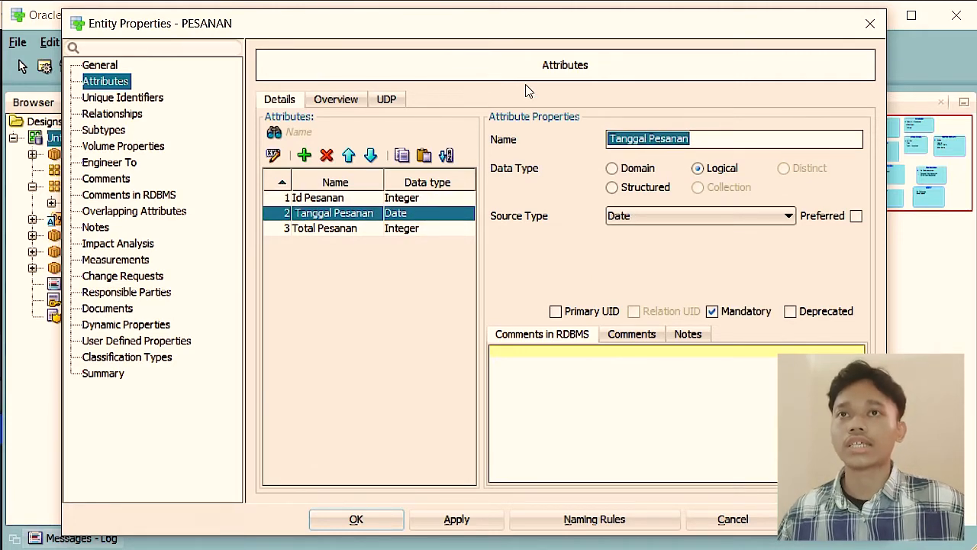
drag(501, 44, 511, 247)
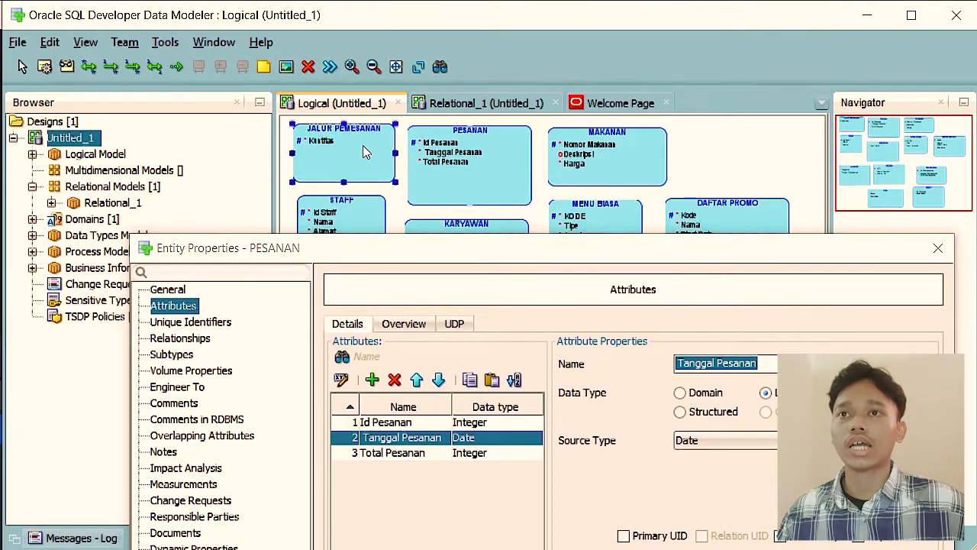
double_click(363, 149)
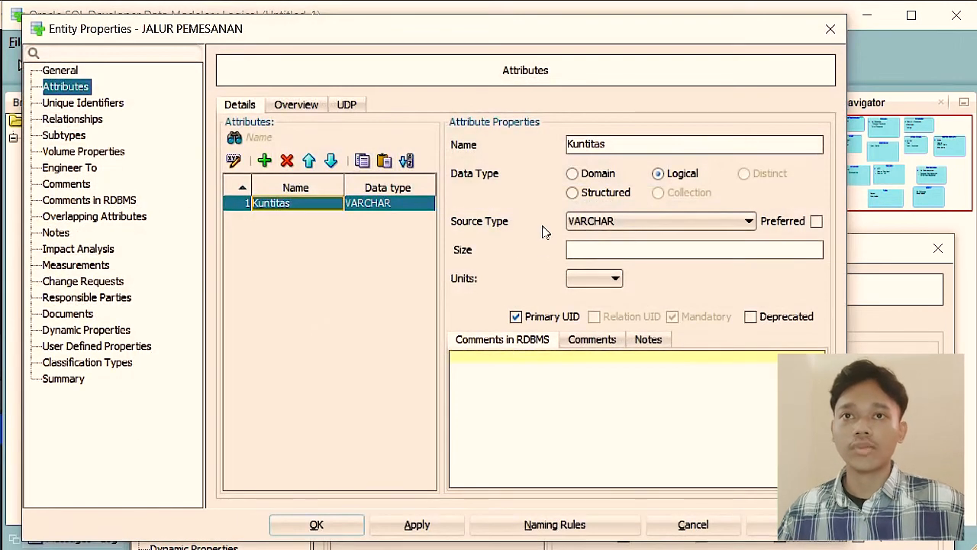
click(573, 252)
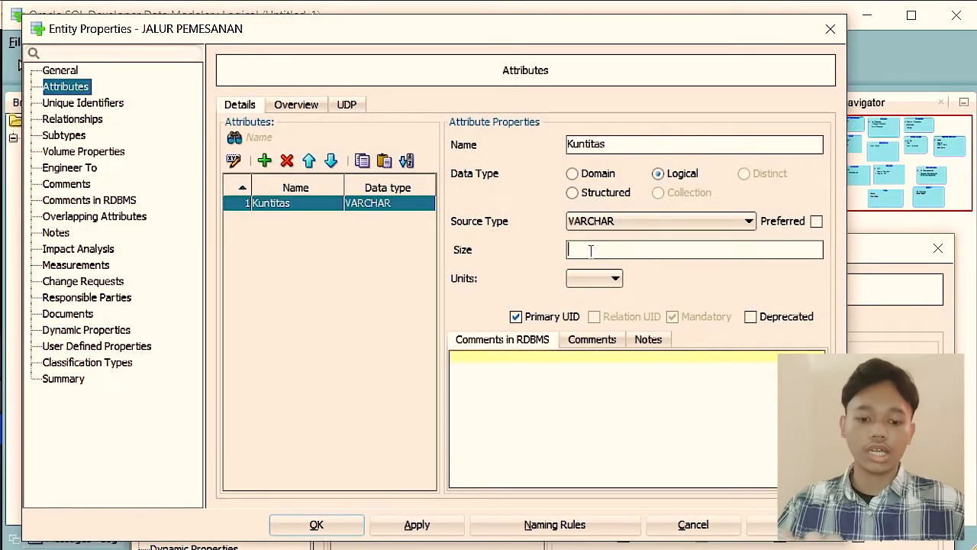
text(28)
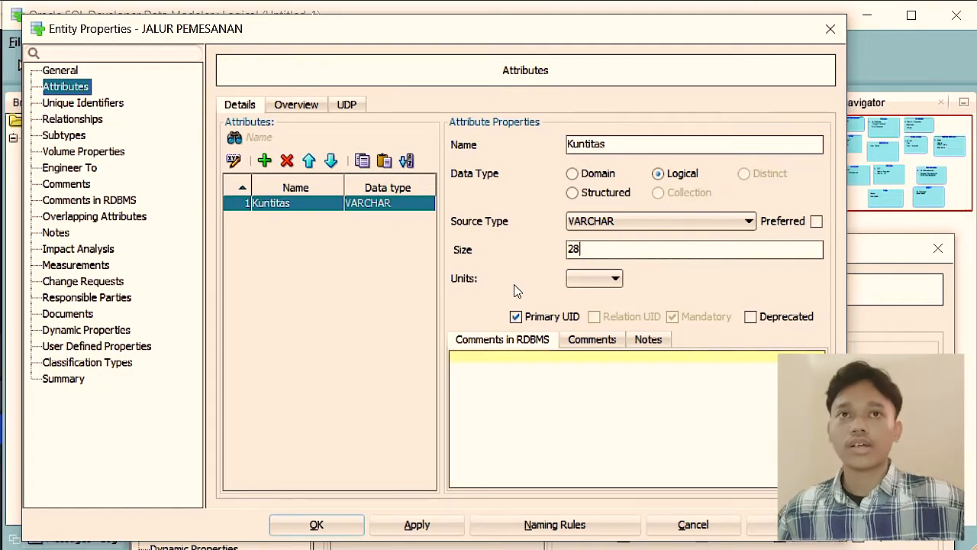
click(830, 28)
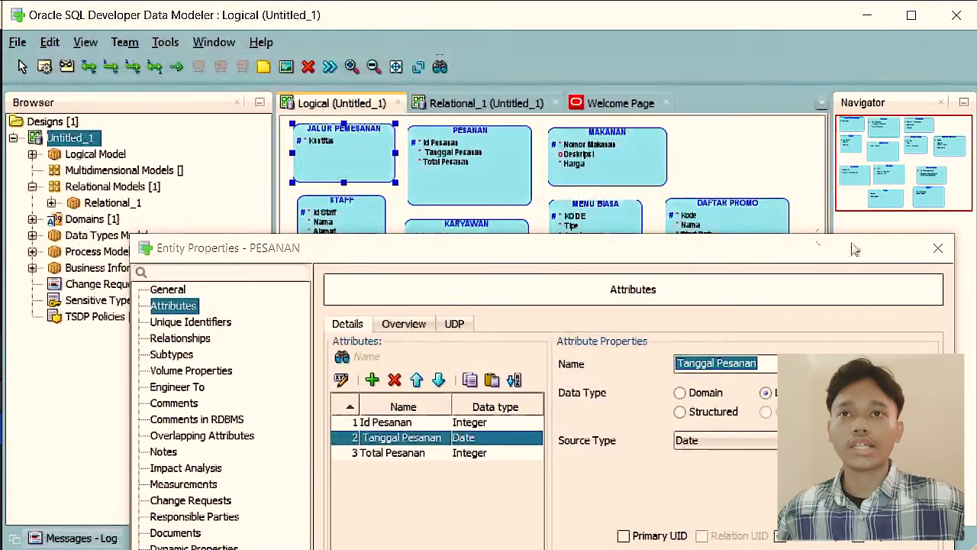
- Close the PESANAN properties and make the Deskripsi attribute of the MAKANAN entity mandatory
click(938, 248)
double_click(615, 161)
key(Down)
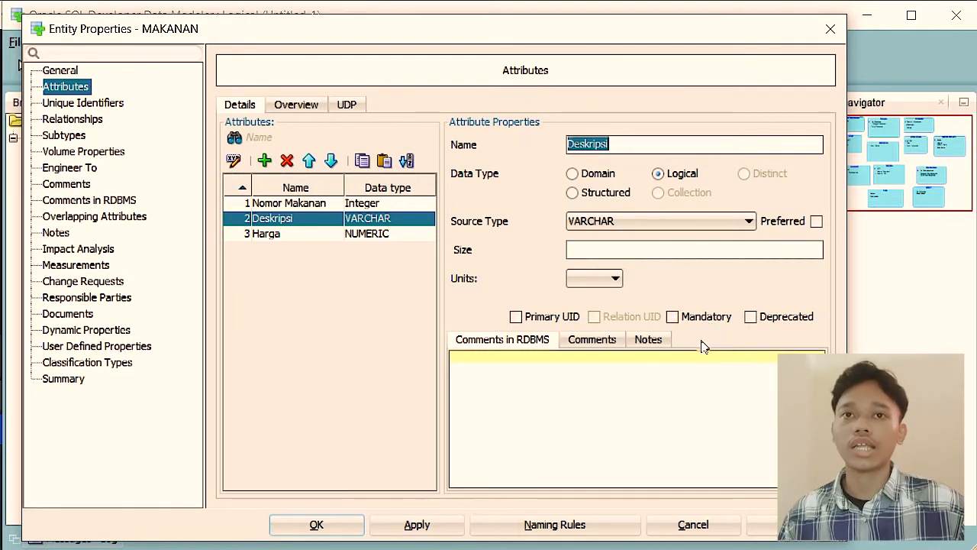
click(677, 316)
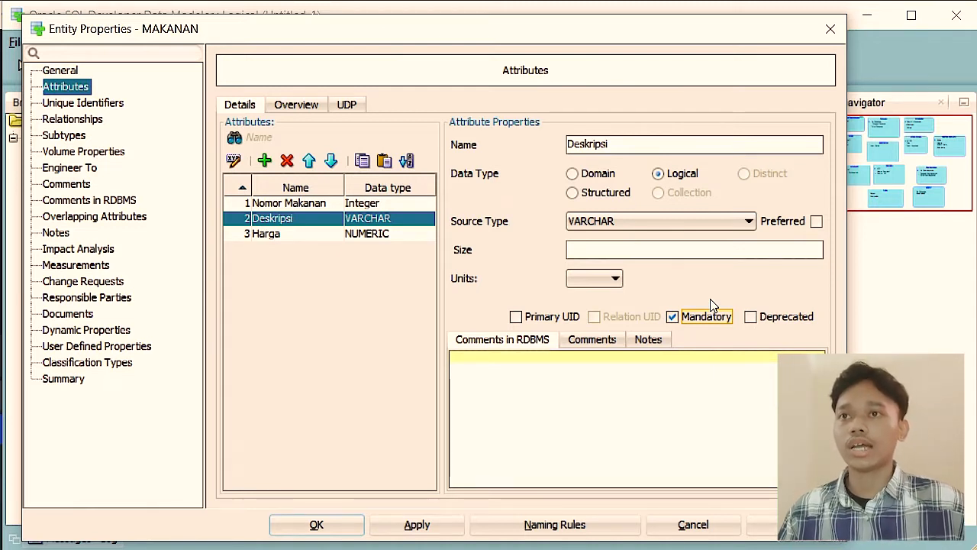
- Check Nomor Makanan and Harga, make Deskripsi optional again and accept the MAKANAN entity's properties
click(324, 206)
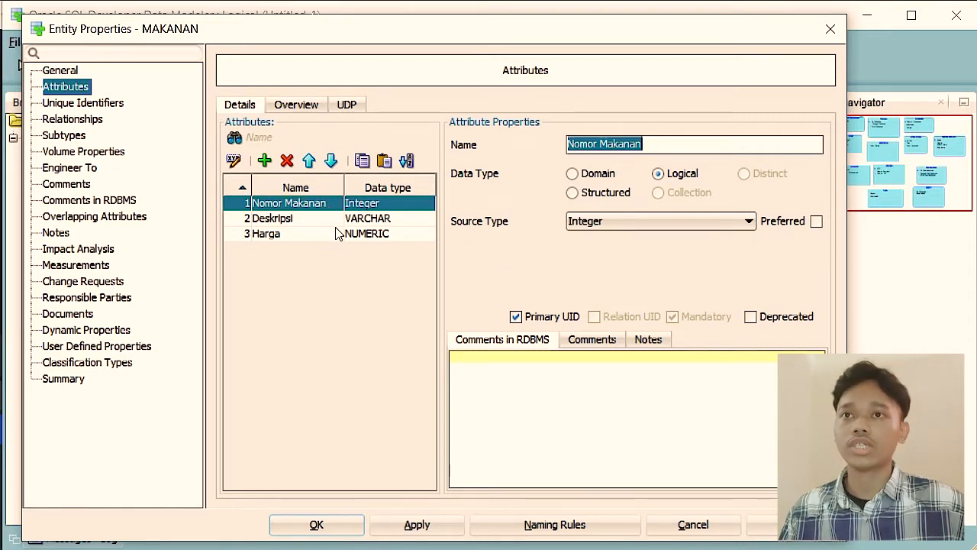
click(336, 233)
click(339, 219)
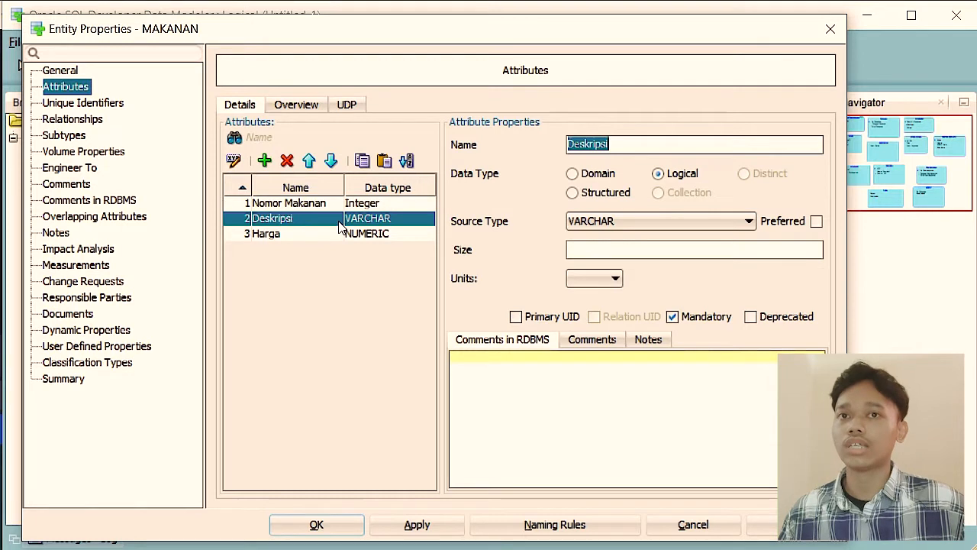
click(671, 316)
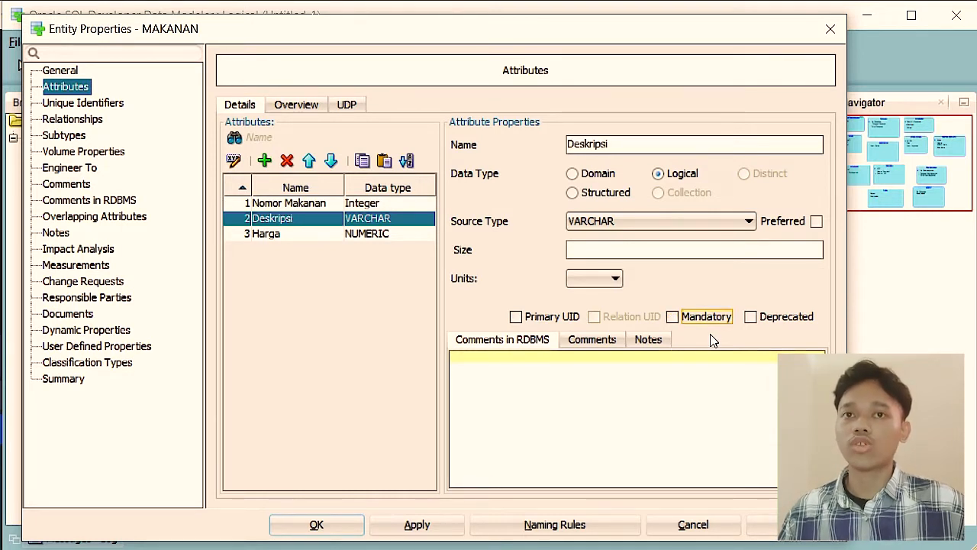
click(297, 237)
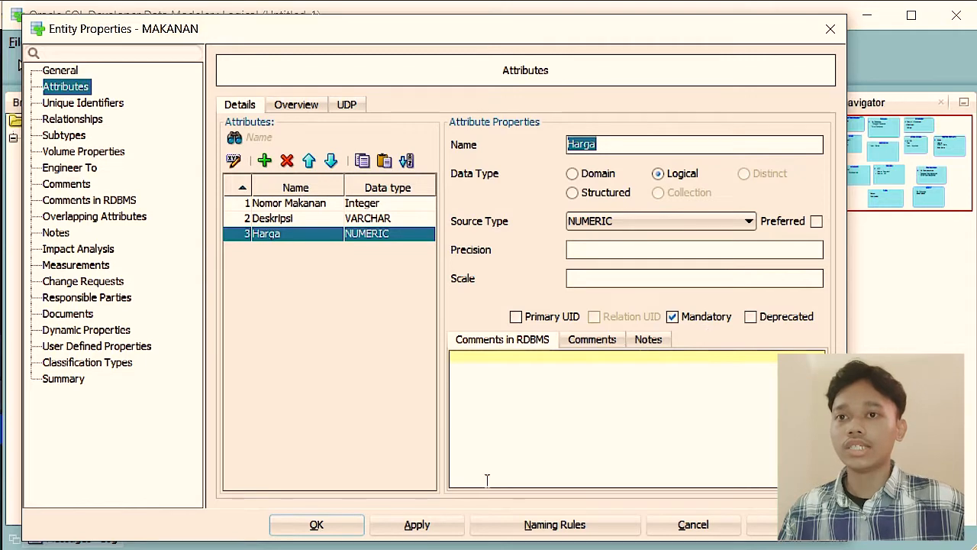
click(319, 526)
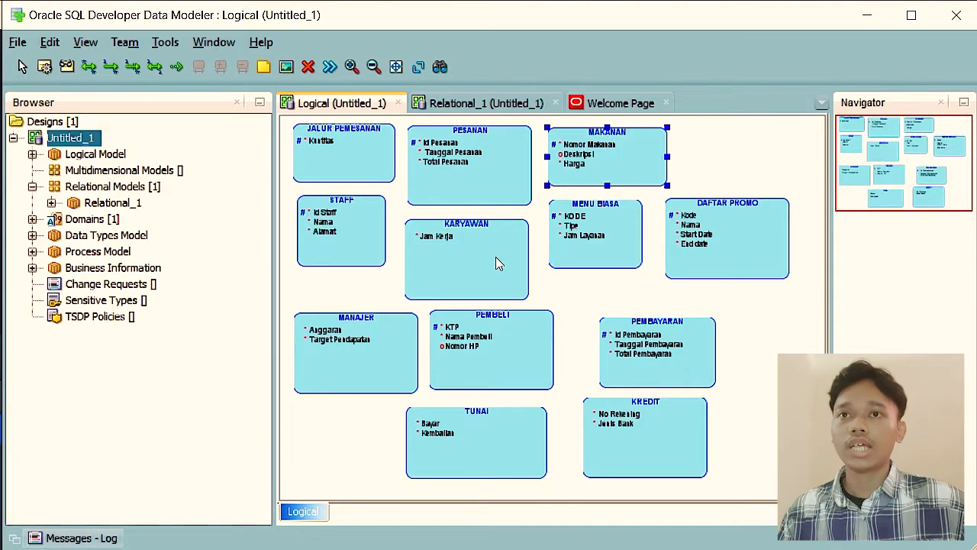
- Check the data types of Jam Kerja in KARYAWAN and Harga in MAKANAN without changing either entity
double_click(495, 263)
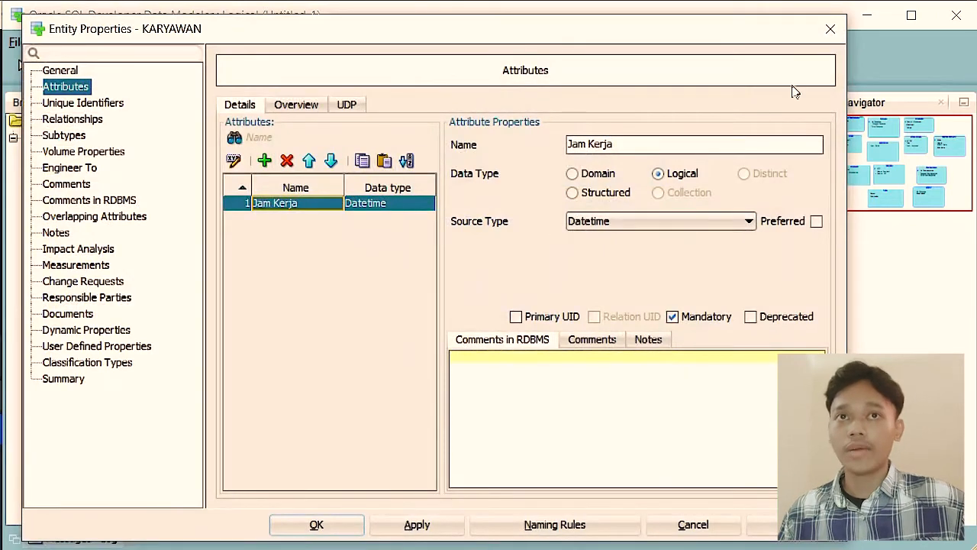
click(831, 29)
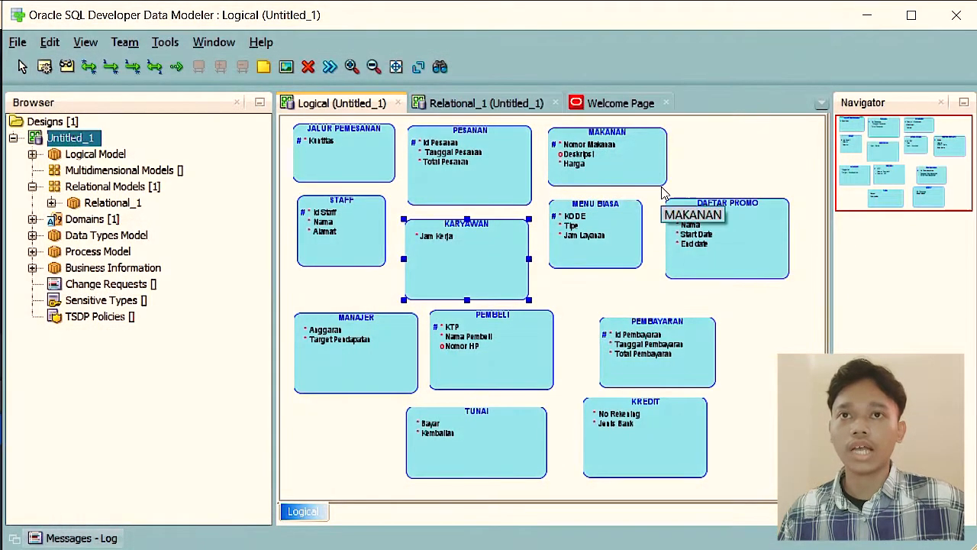
double_click(616, 167)
click(367, 236)
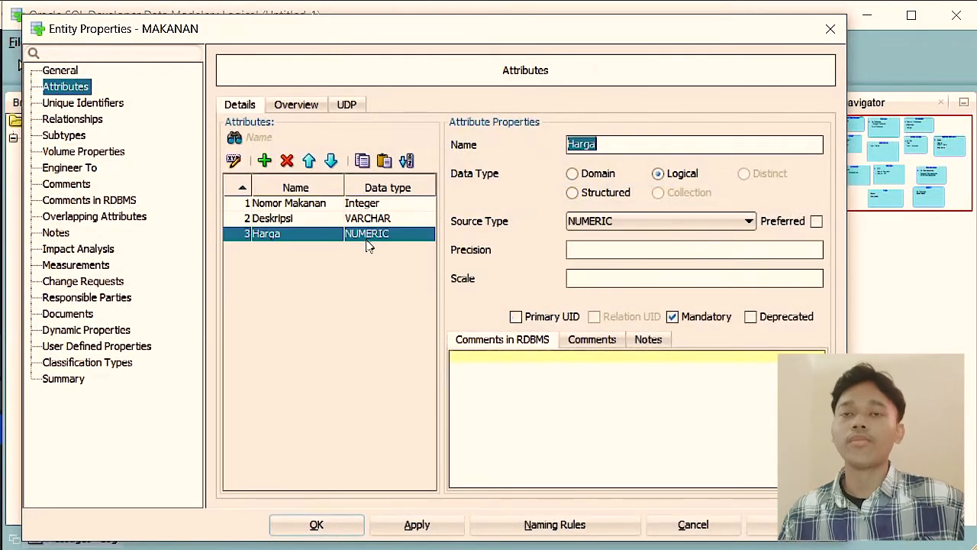
key(Escape)
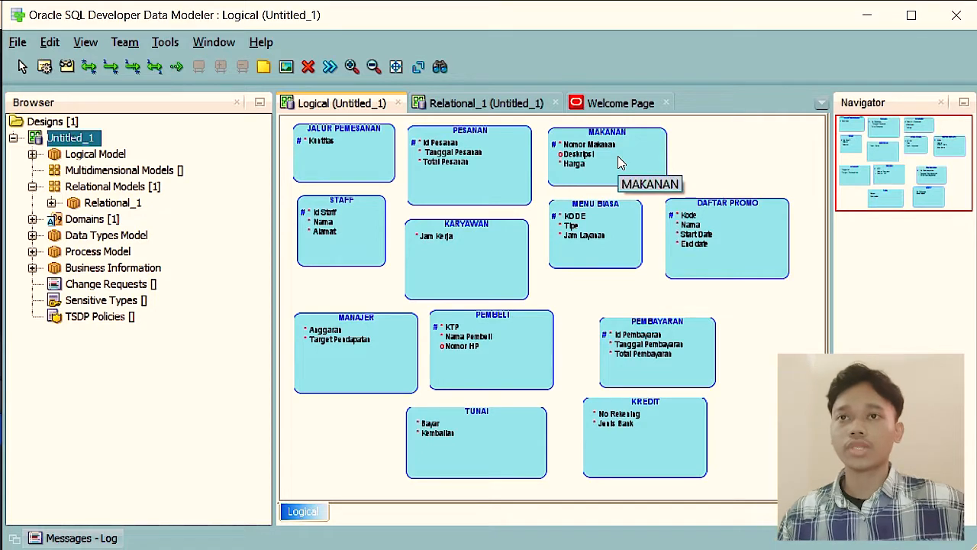
- Rearrange the STAFF, KARYAWAN, MANAJER, PEMBELI, MENU BIASA, DAFTAR PROMO and MAKANAN boxes in the diagram
key(alt+Tab)
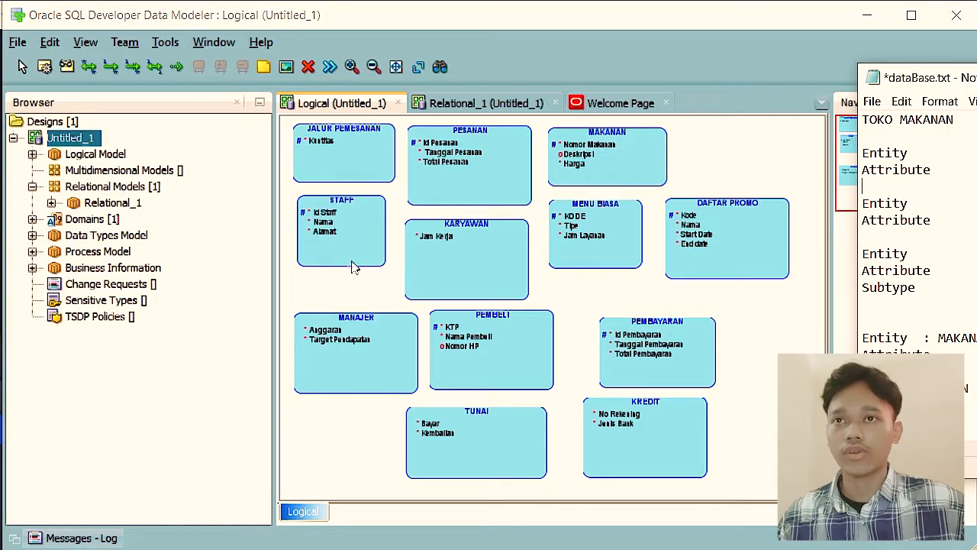
drag(345, 213, 348, 235)
mouse_move(461, 265)
mouse_down()
mouse_move(445, 258)
mouse_move(452, 268)
mouse_up()
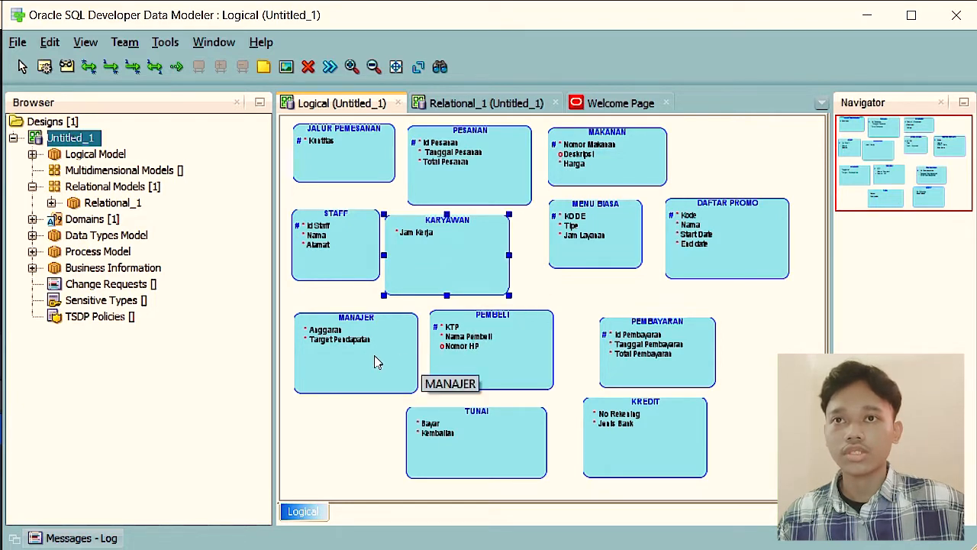
mouse_move(374, 363)
mouse_down()
mouse_move(385, 330)
mouse_move(368, 360)
mouse_up()
drag(490, 354, 543, 357)
drag(579, 267, 599, 295)
drag(715, 260, 715, 261)
drag(603, 157, 617, 153)
- Set STAFF as the super type of the KARYAWAN entity and apply the change
click(414, 270)
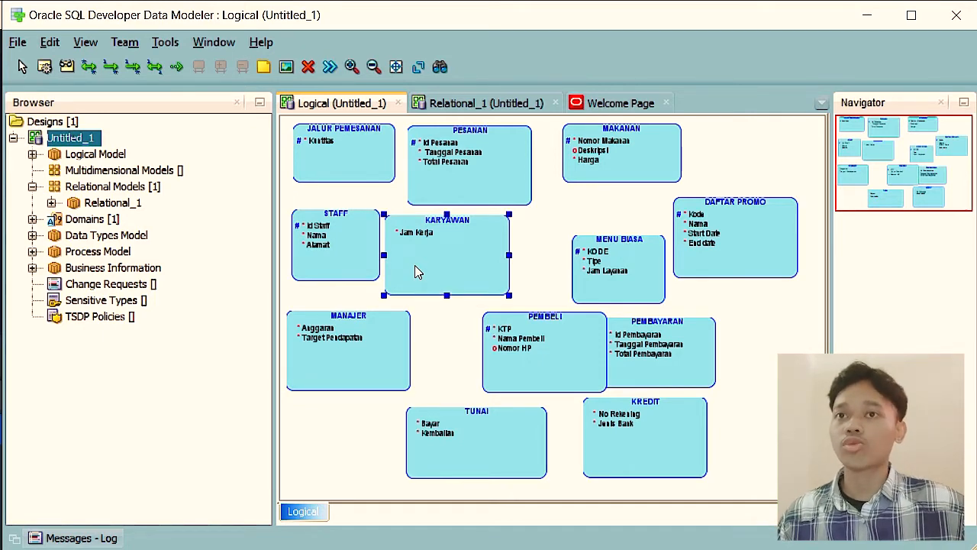
double_click(415, 265)
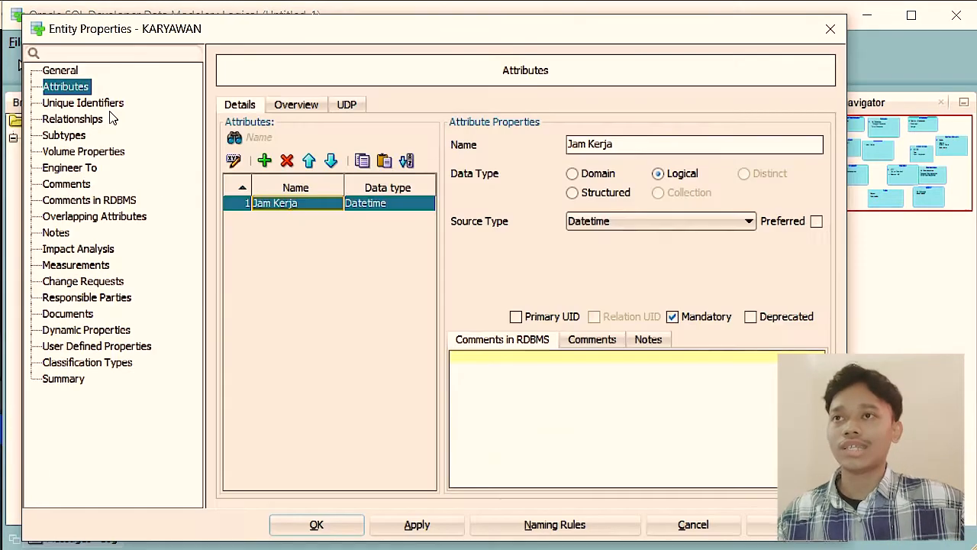
click(61, 72)
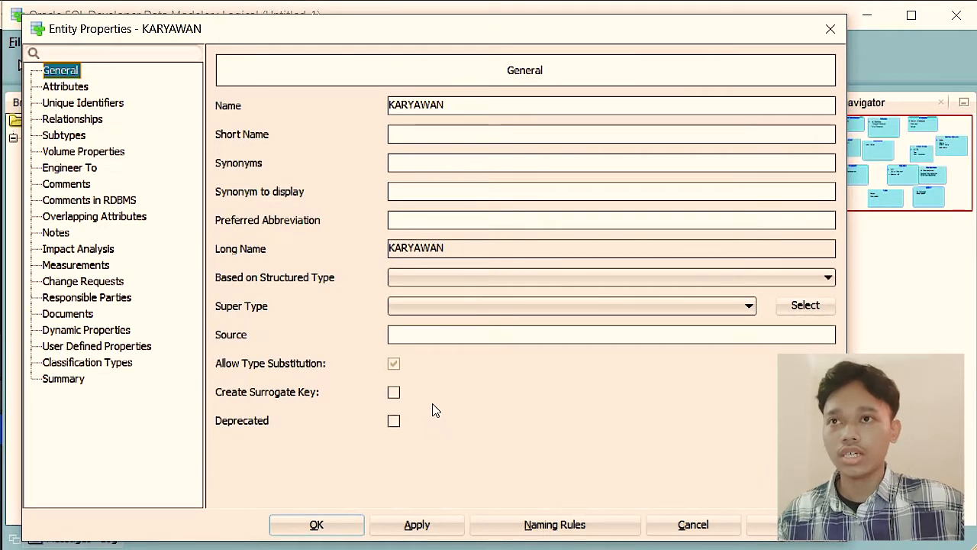
click(472, 308)
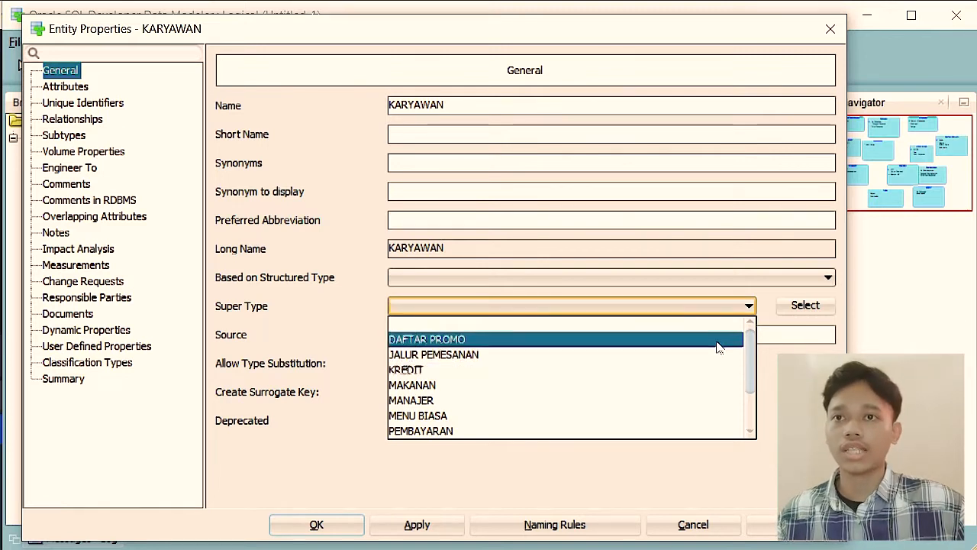
scroll(497, 359, down, 2)
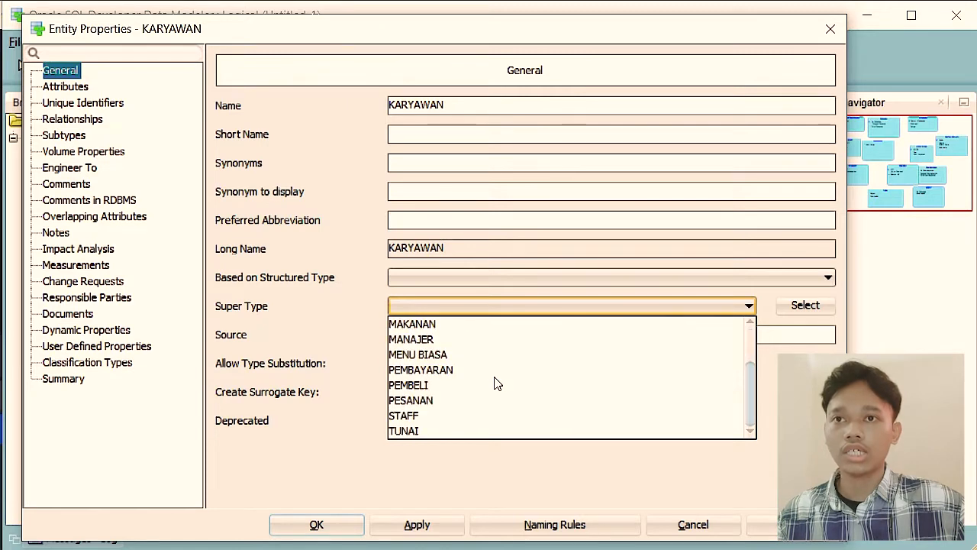
click(436, 415)
click(401, 524)
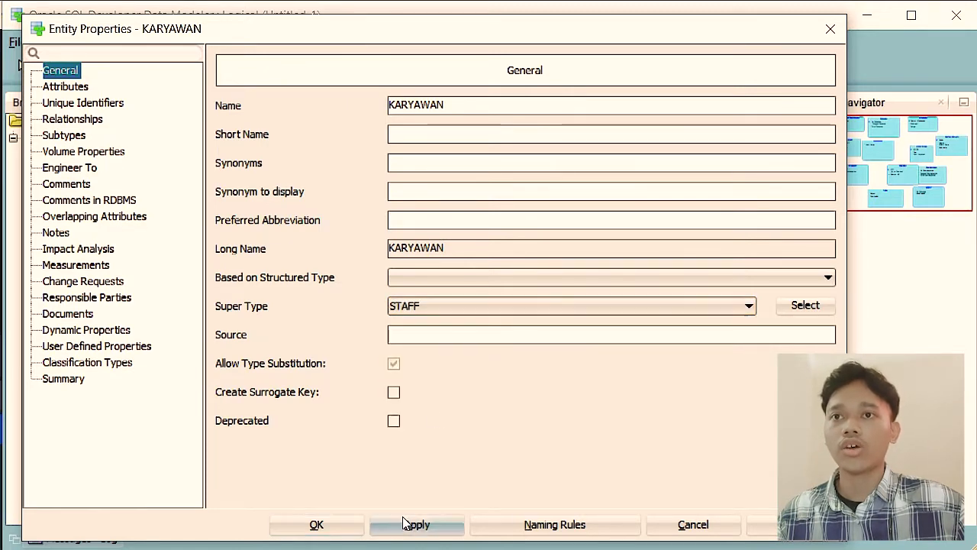
- Accept the KARYAWAN properties, enlarge the STAFF box around its subtype and move MANAJER down beneath it
click(320, 527)
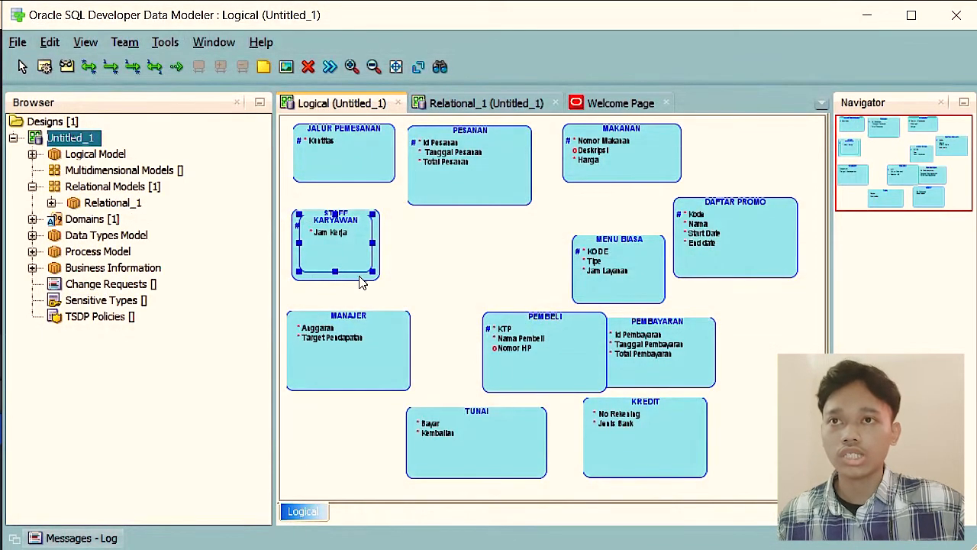
mouse_move(362, 279)
mouse_down()
mouse_move(336, 281)
mouse_move(360, 267)
mouse_up()
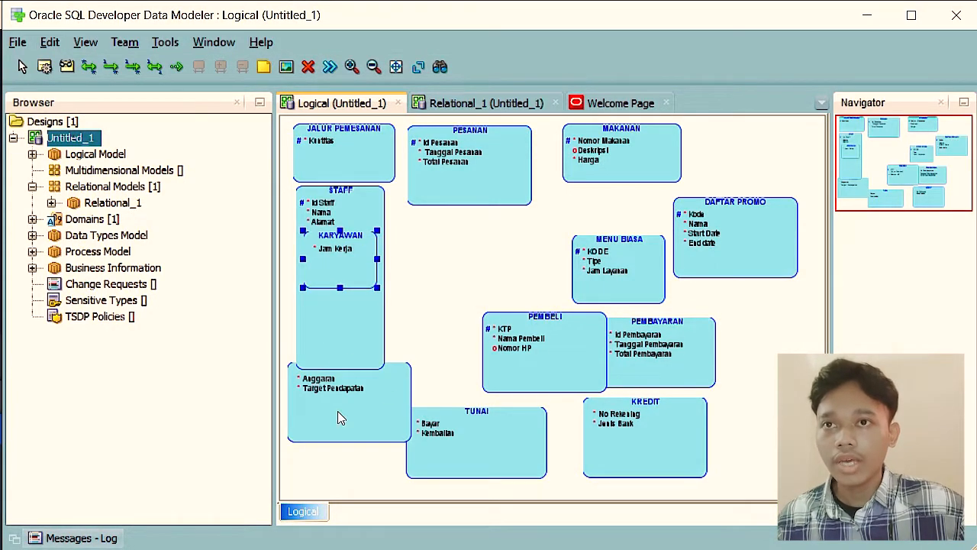
drag(339, 417, 352, 439)
- Set STAFF as the super type of the MANAJER entity and accept its properties
double_click(352, 439)
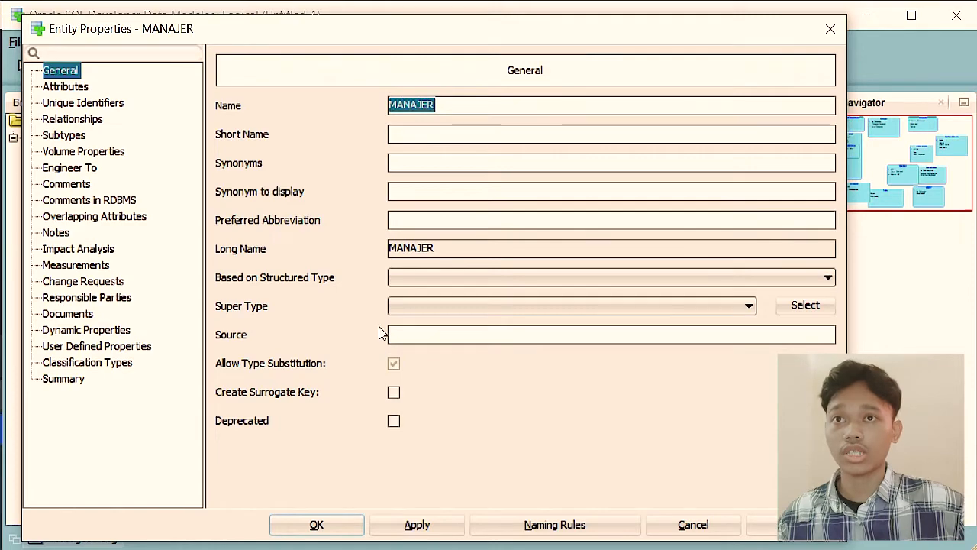
click(412, 306)
scroll(519, 341, down, 2)
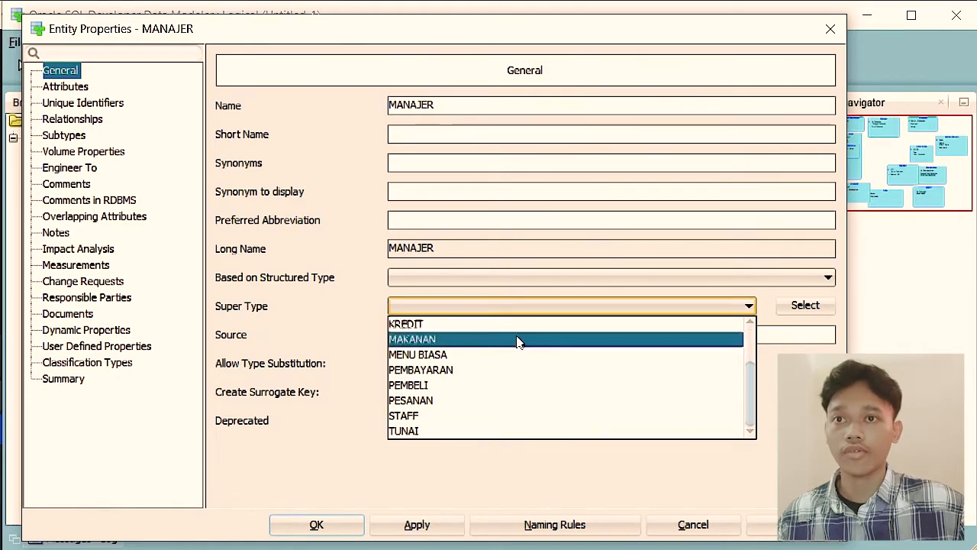
click(447, 412)
click(406, 526)
click(329, 528)
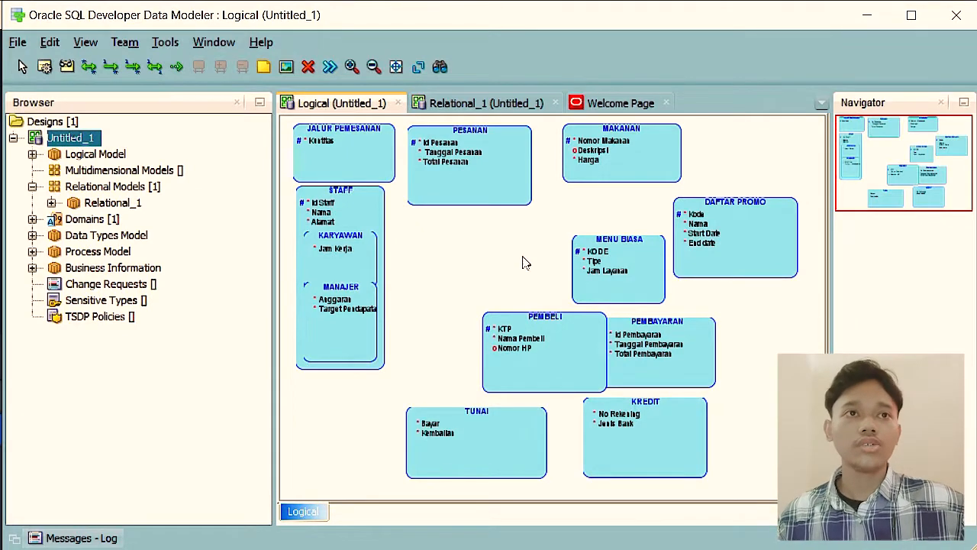
- Consult the entity list in dataBase.txt, then return to the diagram and move the PEMBELI box up beneath PESANAN
key(alt+Tab)
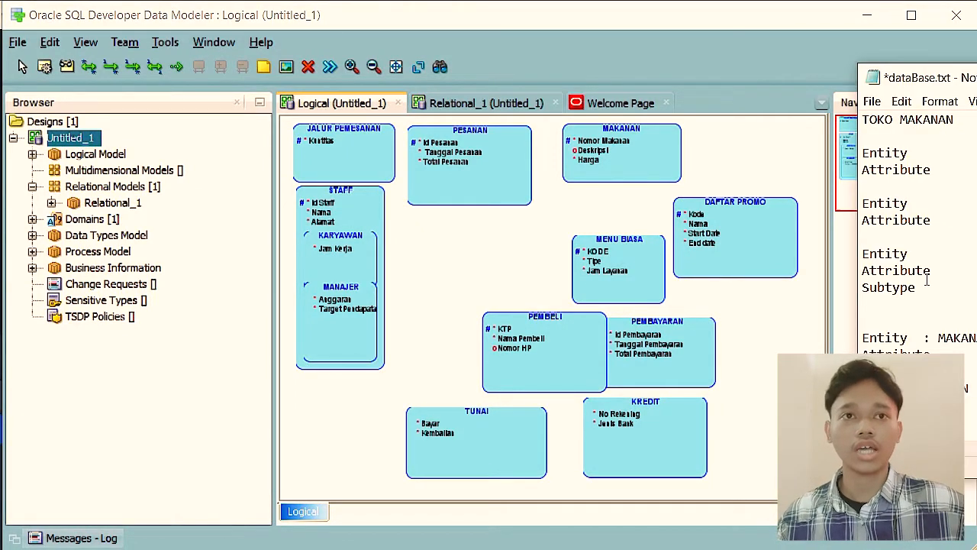
scroll(928, 281, down, 2)
scroll(916, 229, down, 2)
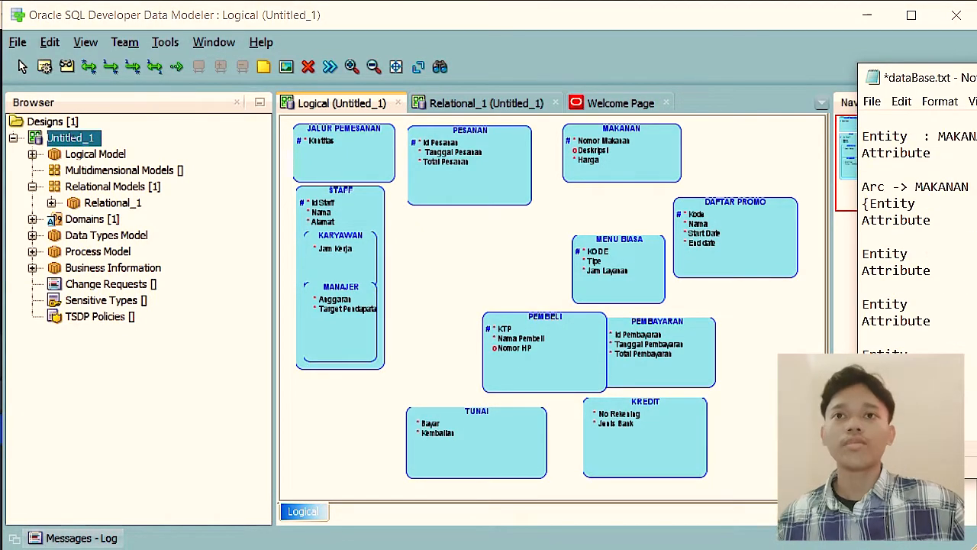
click(475, 302)
drag(549, 324, 508, 266)
- Set PEMBAYARAN as the super type of the TUNAI entity and accept its properties
click(508, 454)
double_click(508, 454)
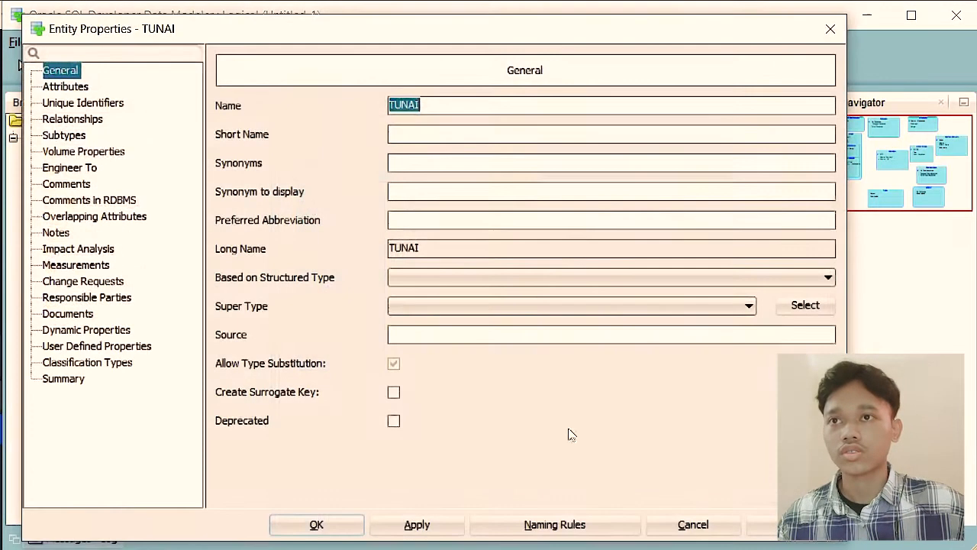
click(439, 309)
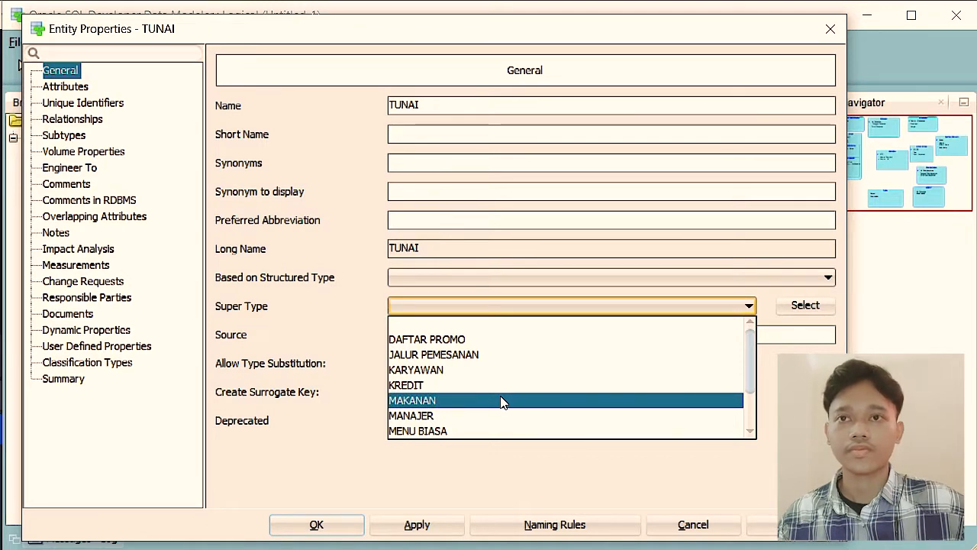
scroll(502, 402, down, 1)
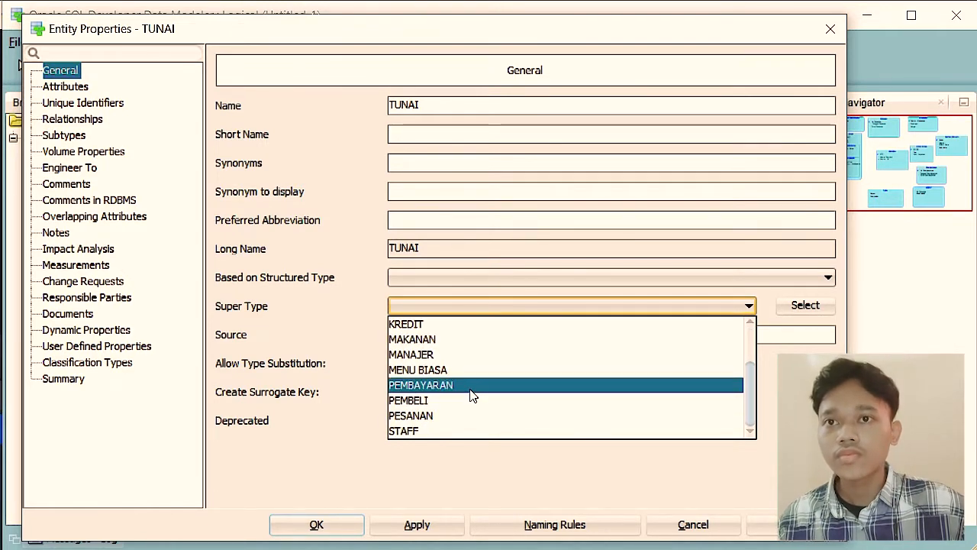
click(471, 389)
click(409, 525)
click(338, 524)
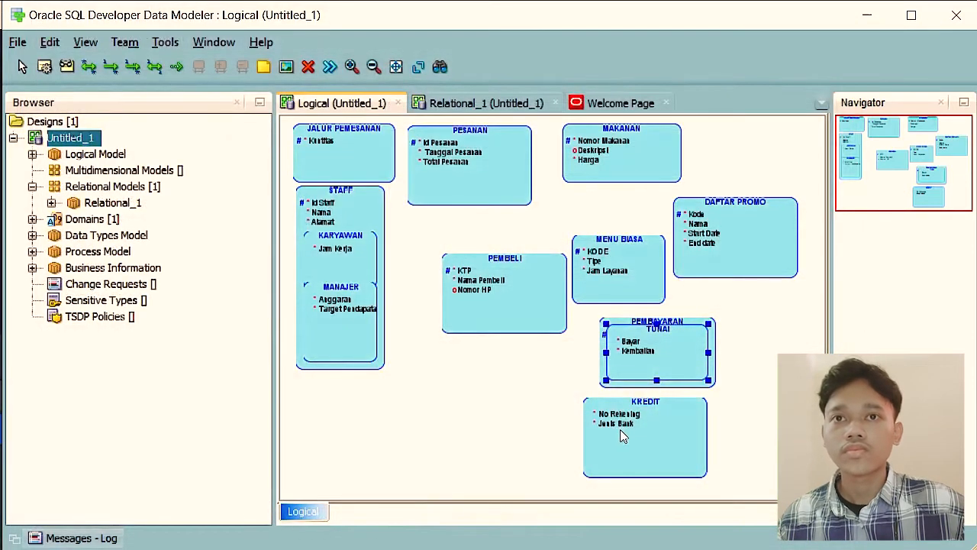
- Set PEMBAYARAN as the super type of the KREDIT entity and accept its properties
click(632, 437)
double_click(633, 431)
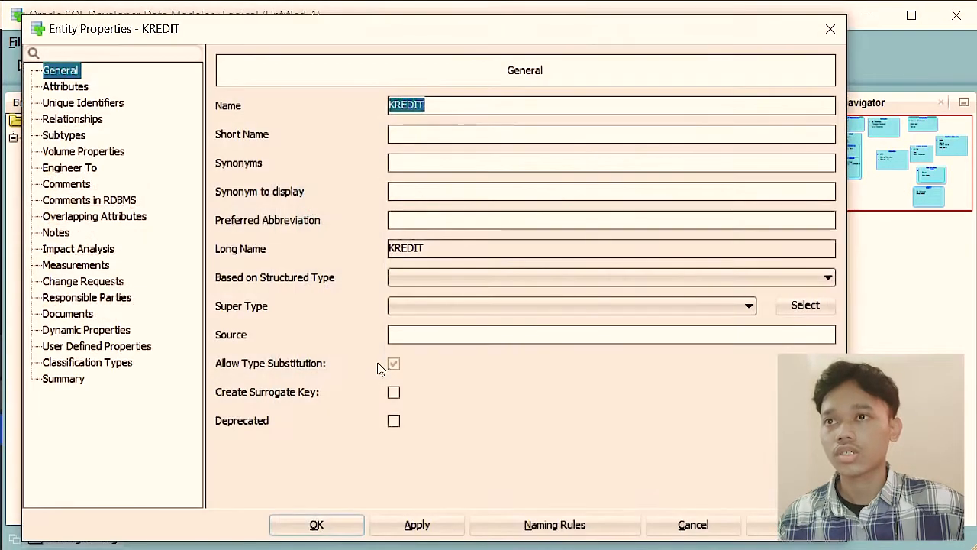
click(548, 306)
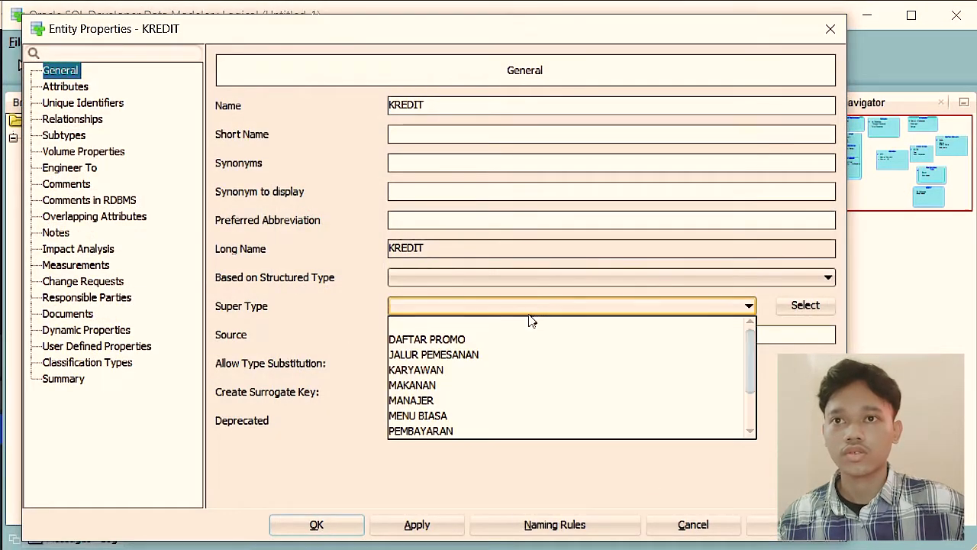
scroll(468, 390, down, 2)
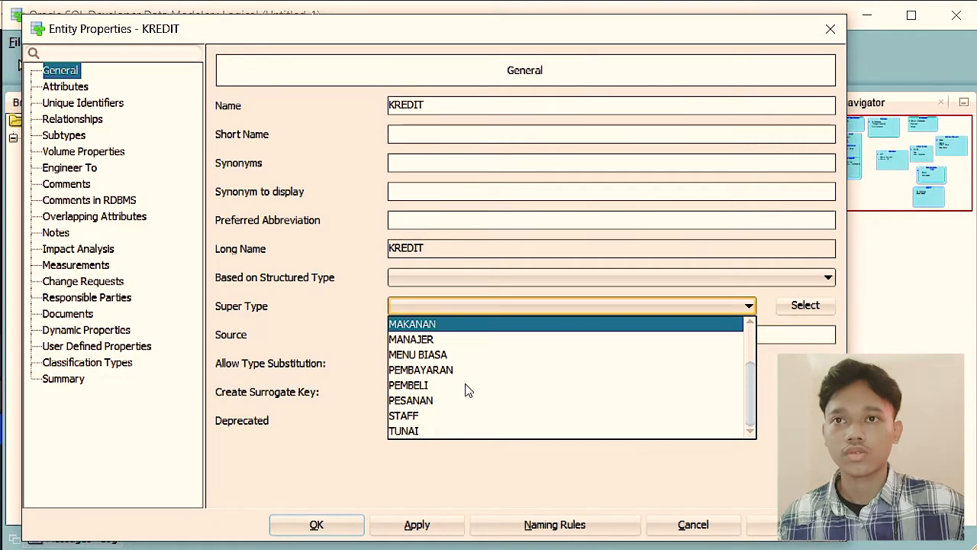
click(458, 370)
click(397, 523)
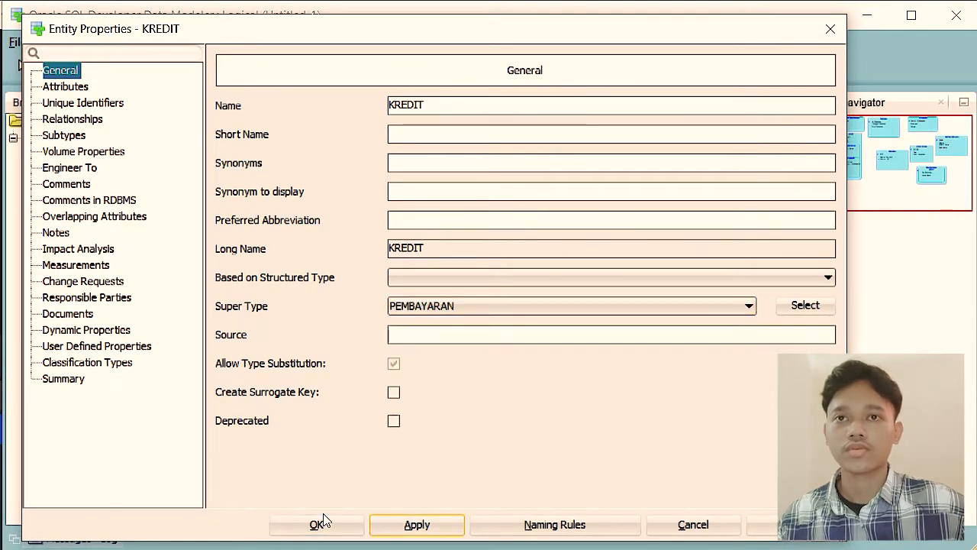
click(319, 524)
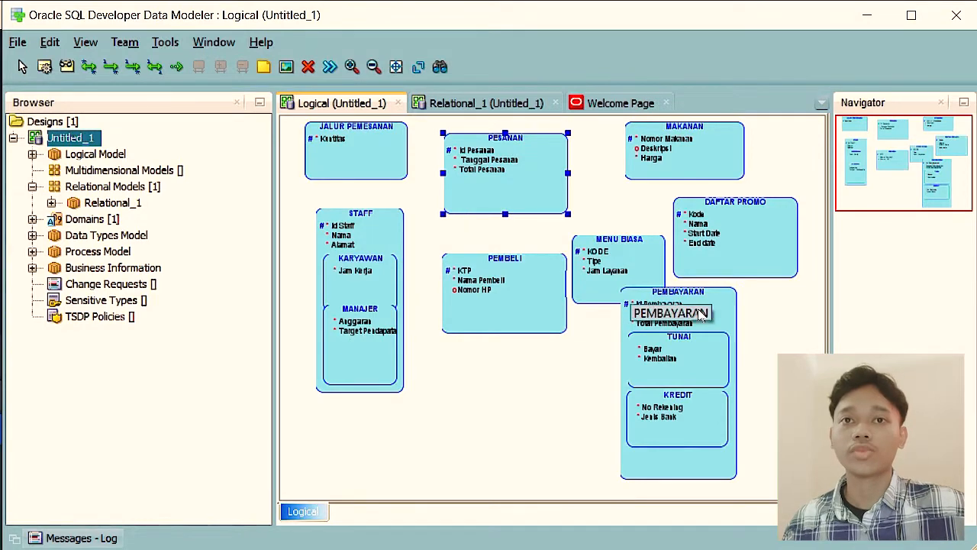
- Rearrange the diagram with PEMBAYARAN under DAFTAR PROMO, STAFF under PEMBELI and MAKANAN under JALUR PEMESANAN
drag(729, 318, 779, 327)
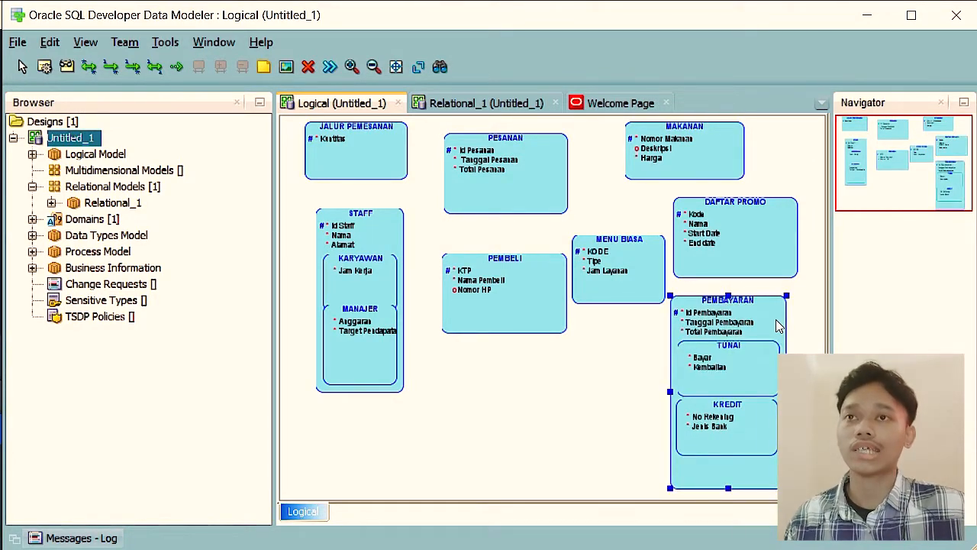
key(alt+Tab)
drag(381, 223, 556, 346)
drag(714, 168, 397, 253)
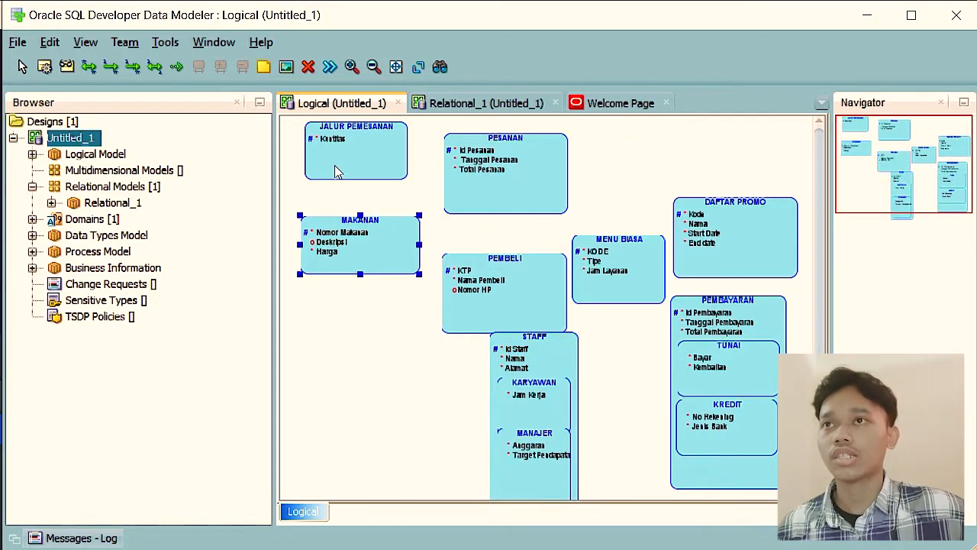
- Create an identifying 1:N relation from MAKANAN to JALUR PEMESANAN
click(334, 166)
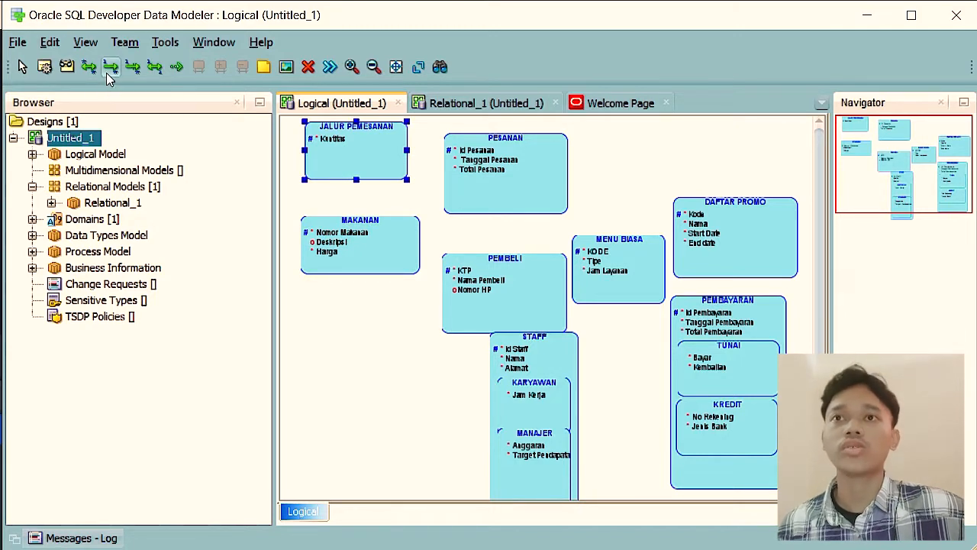
click(248, 259)
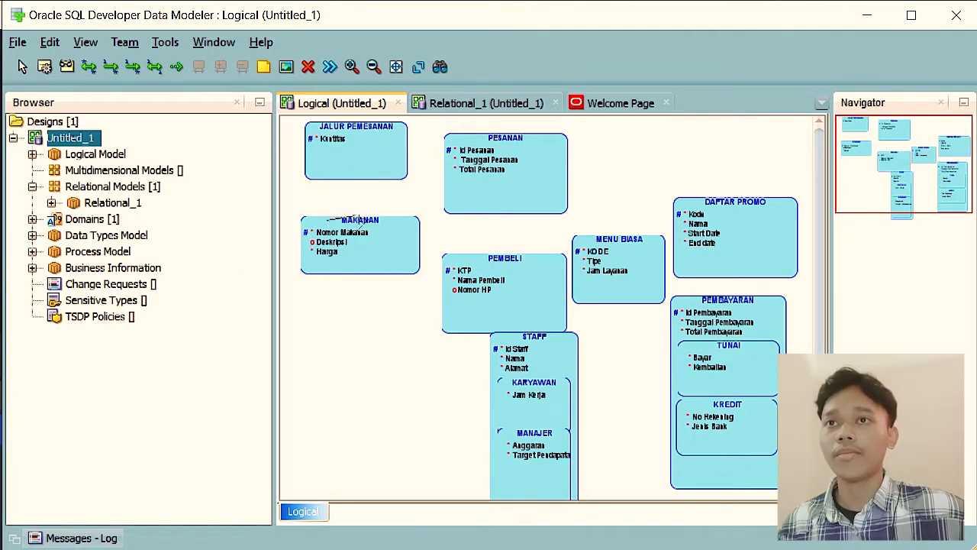
click(327, 221)
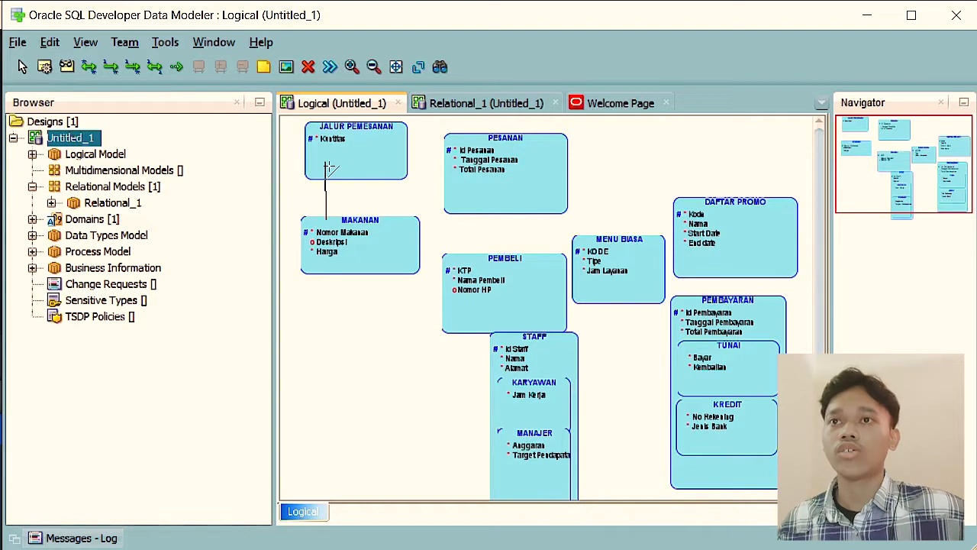
click(330, 168)
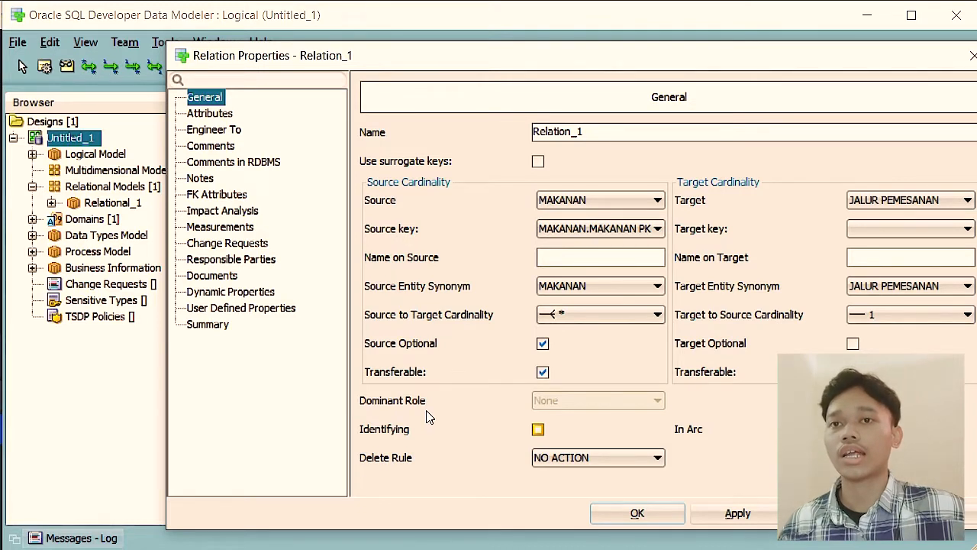
click(538, 429)
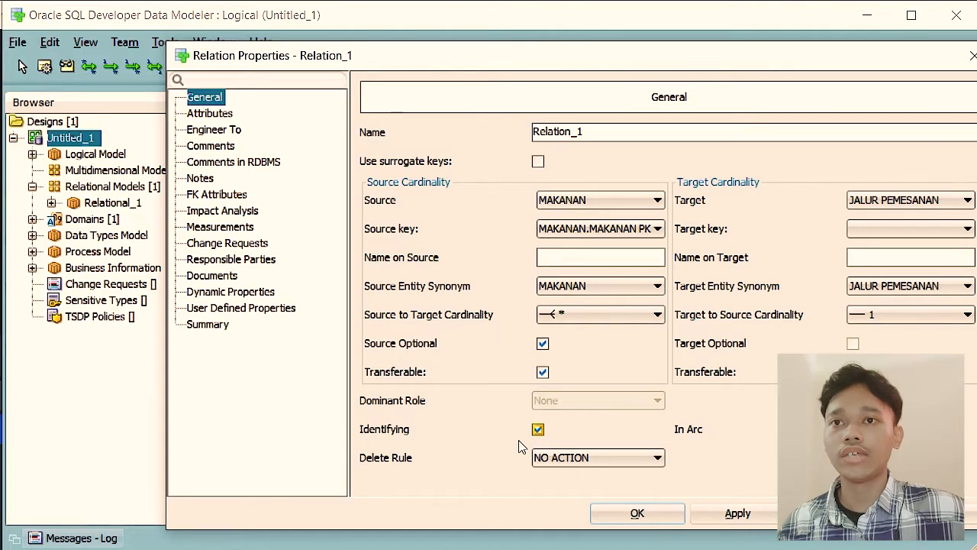
click(648, 517)
click(348, 196)
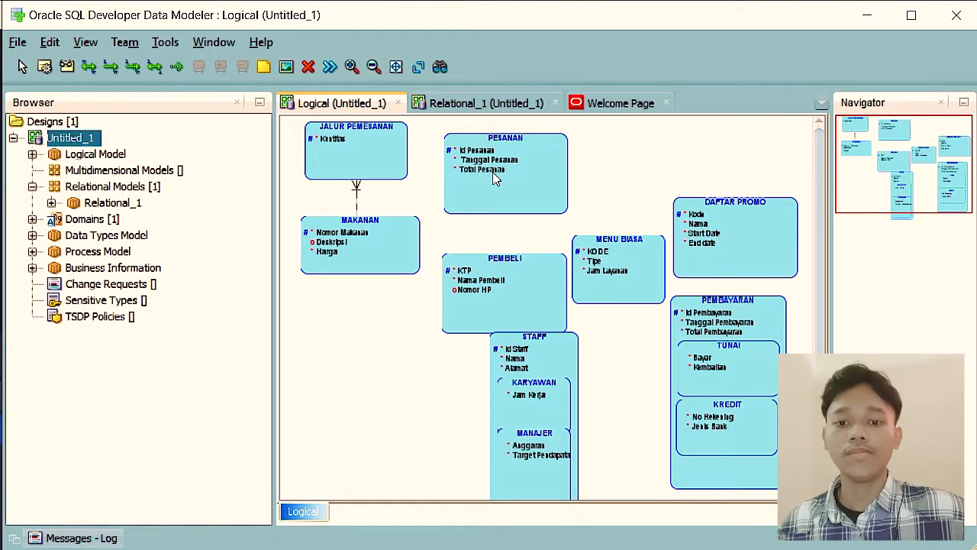
- Move PESANAN farther from JALUR PEMESANAN and create an identifying 1:N relation from PESANAN to JALUR PEMESANAN
drag(492, 172, 521, 156)
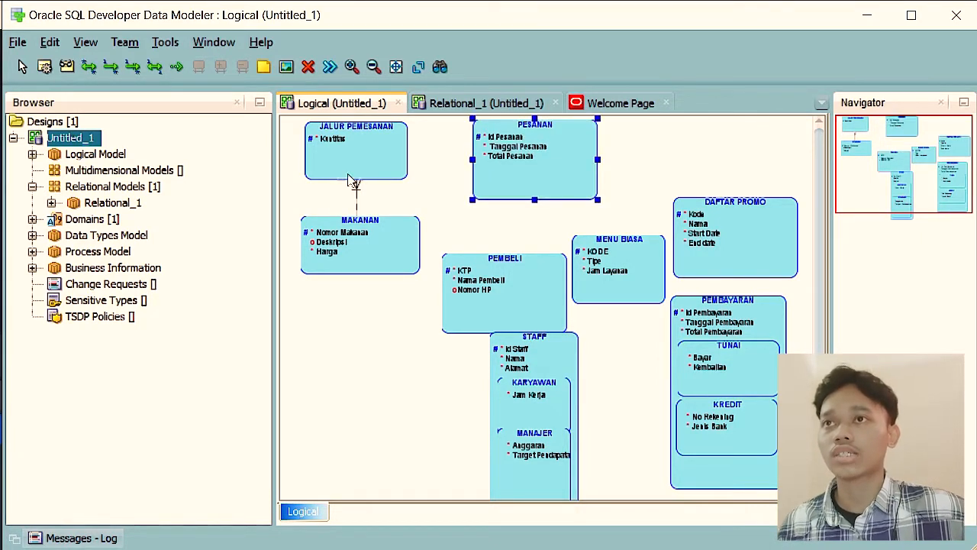
click(107, 73)
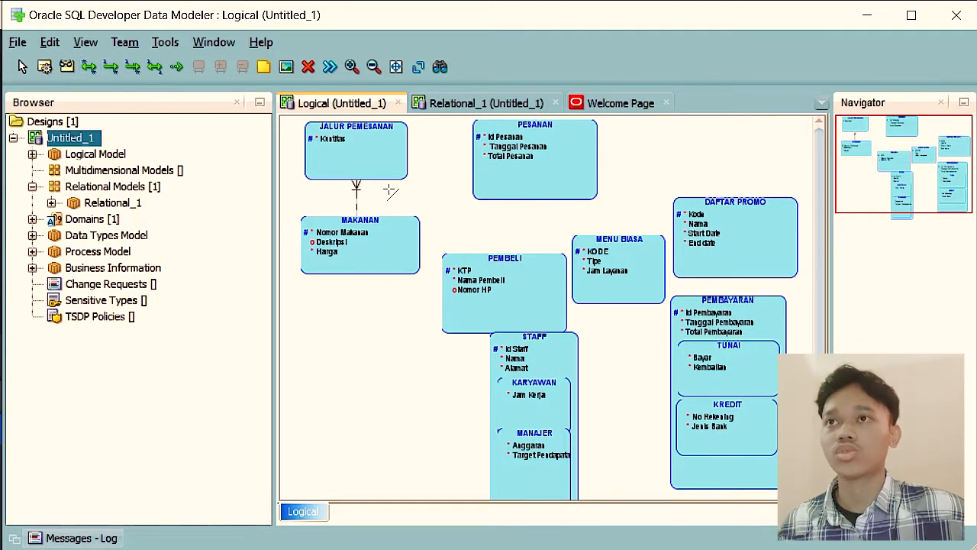
click(481, 166)
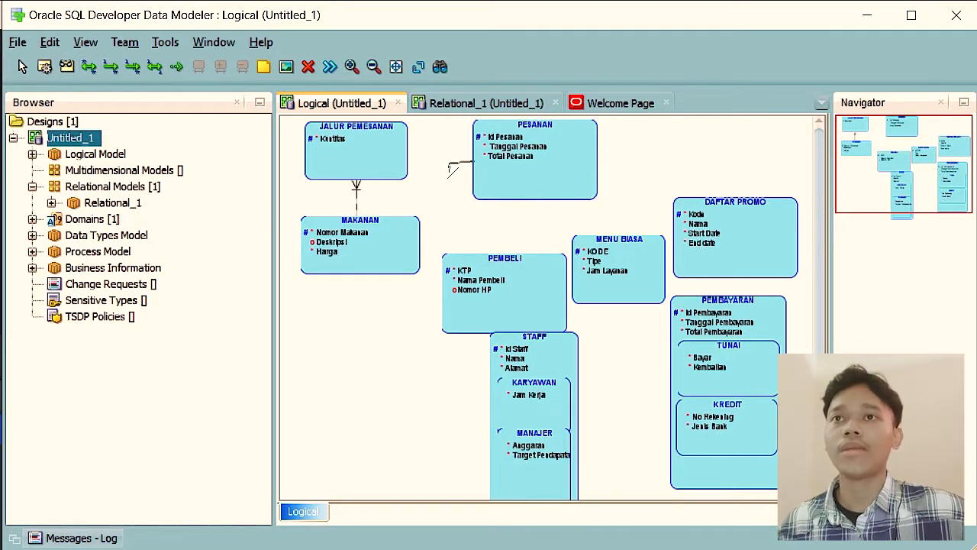
click(397, 163)
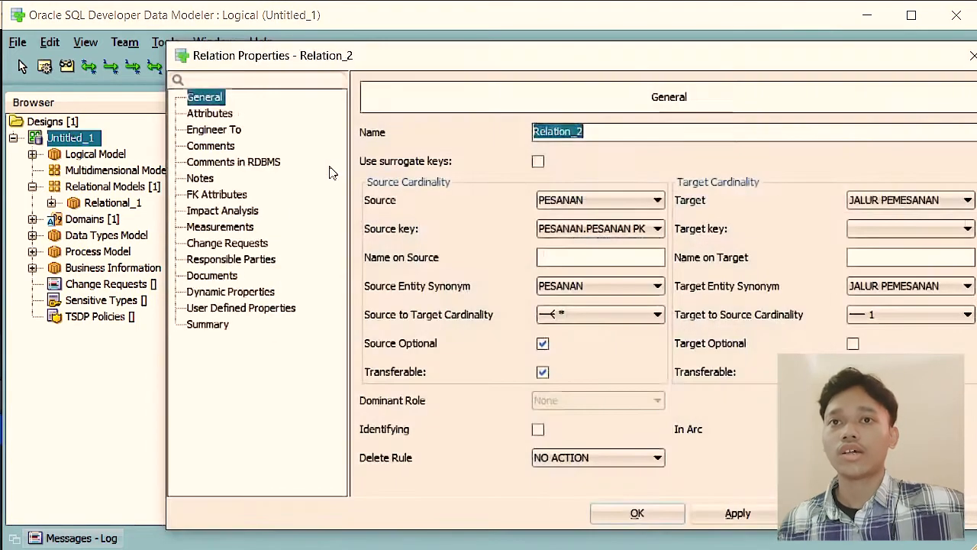
click(538, 429)
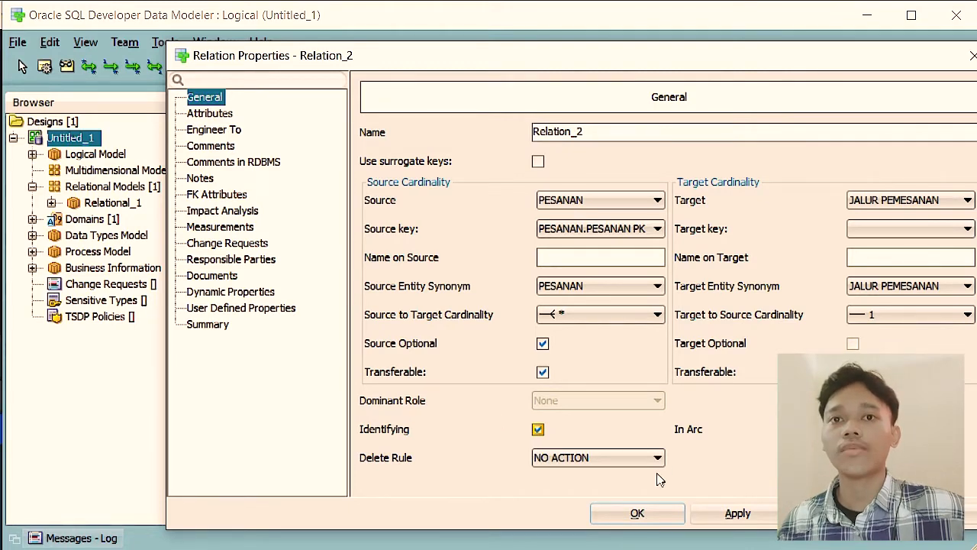
click(638, 513)
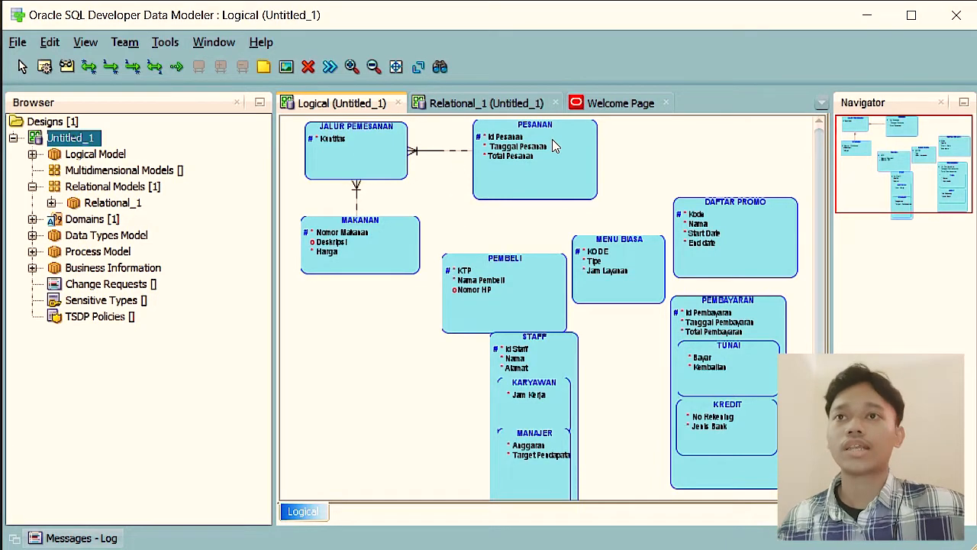
- Name the relation between MAKANAN and JALUR PEMESANAN "untuk" on the source and "di jual melalui" on the target
click(356, 205)
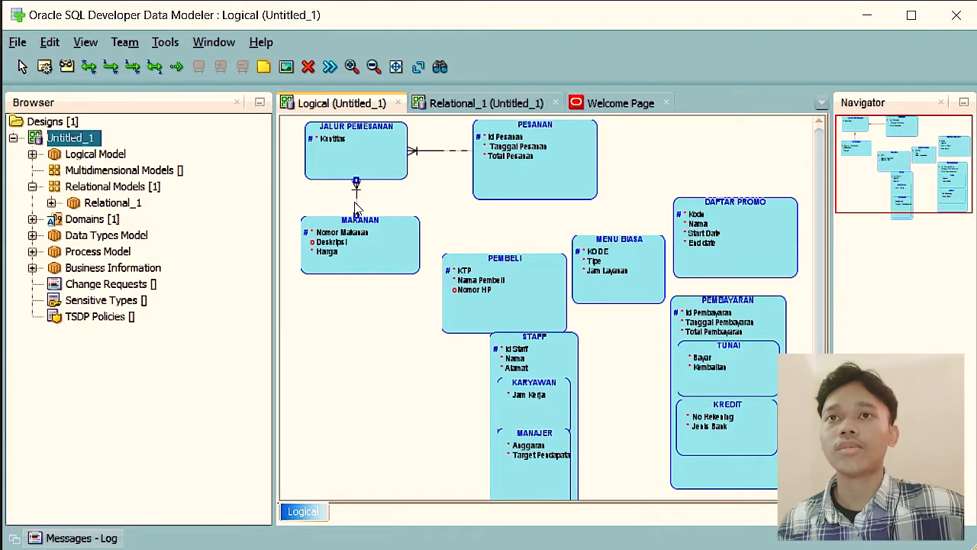
double_click(357, 203)
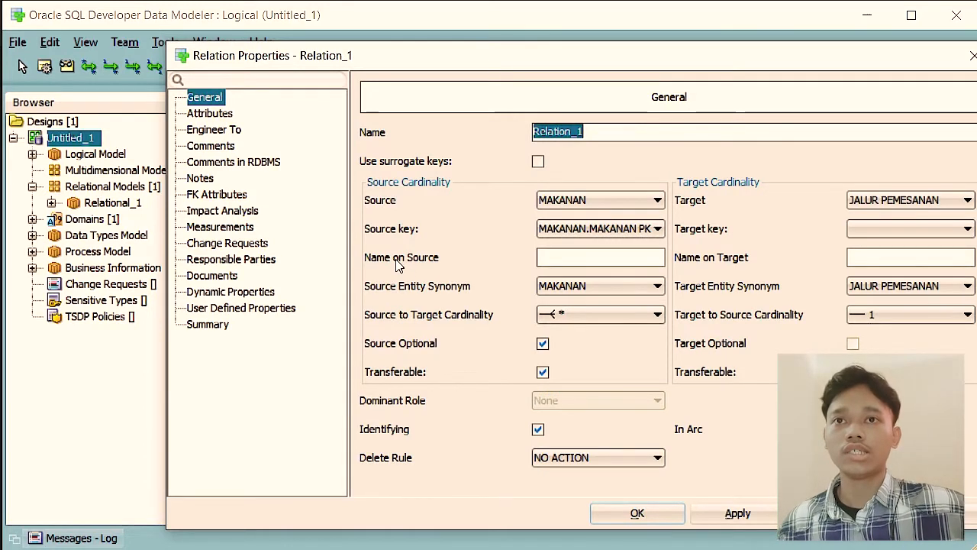
click(542, 258)
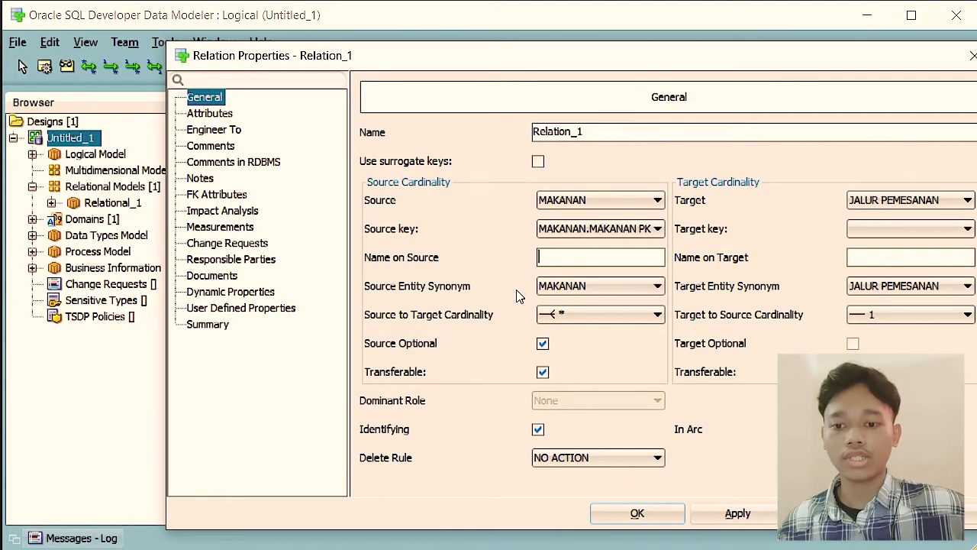
text(untu)
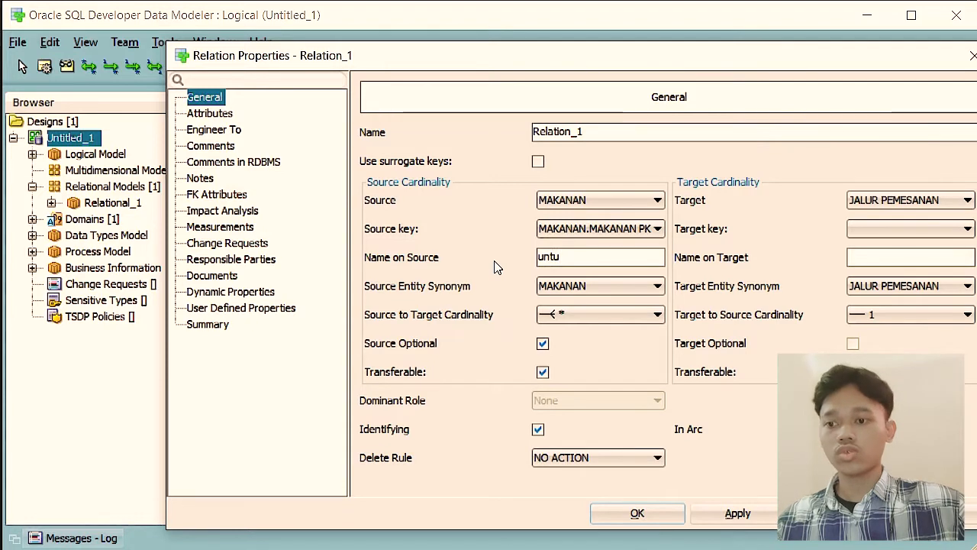
text(k)
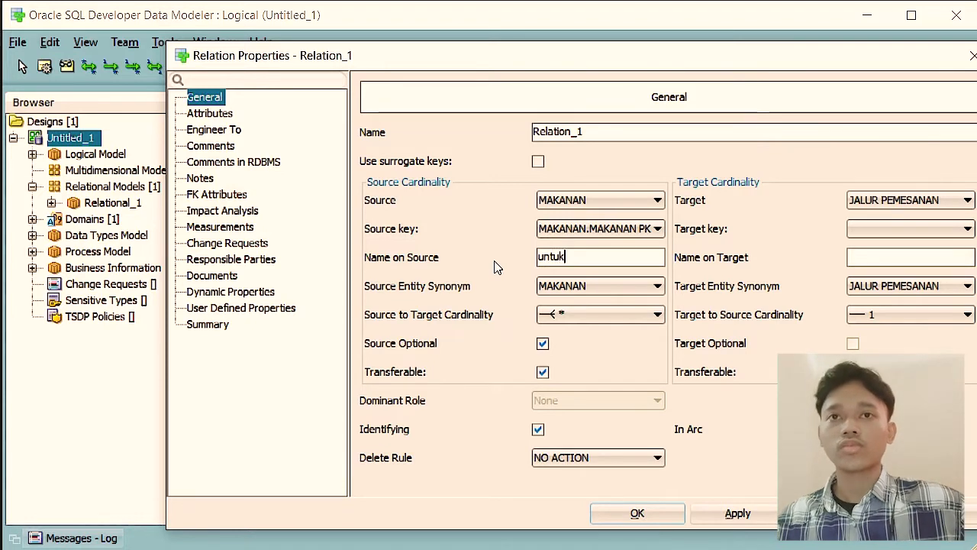
click(904, 259)
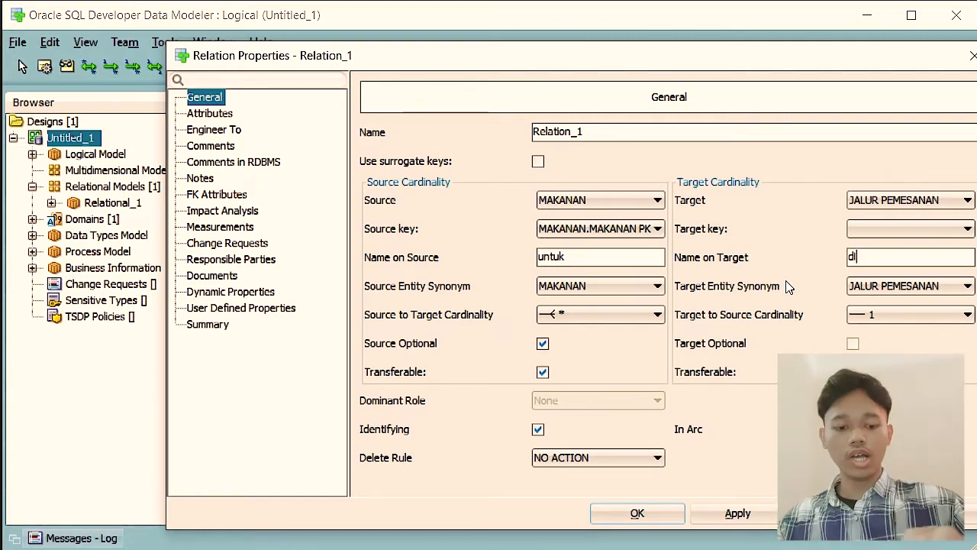
text(di jual melal)
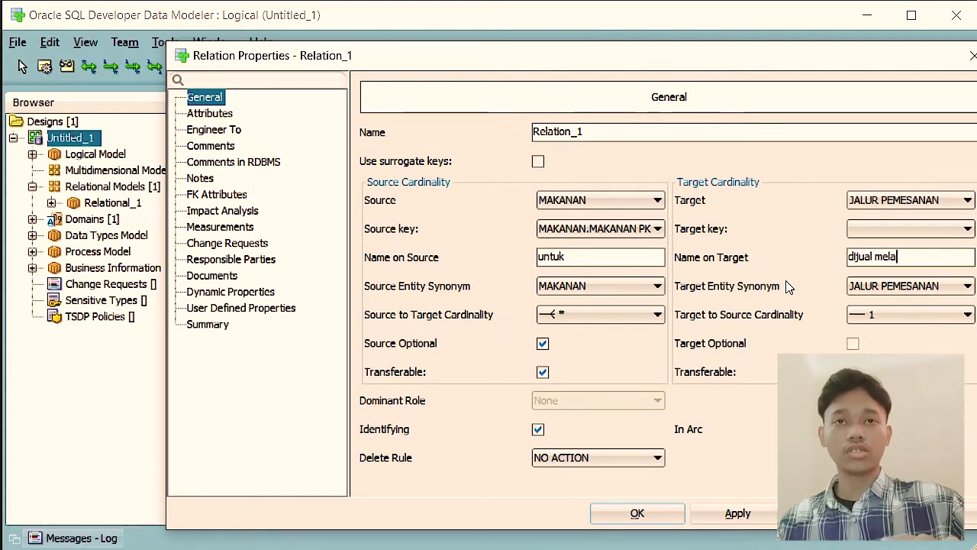
text(ui)
key(Home)
key(Right)
key(Right)
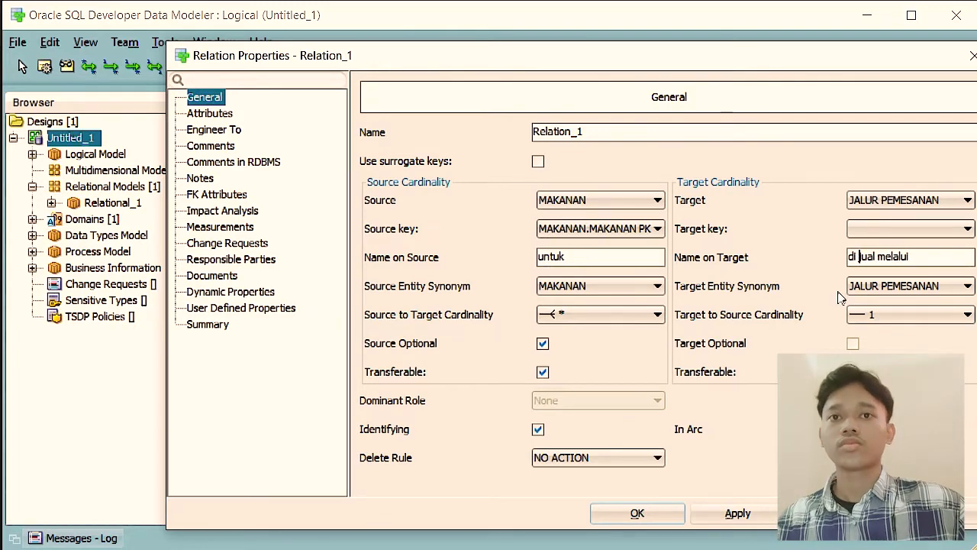
click(634, 513)
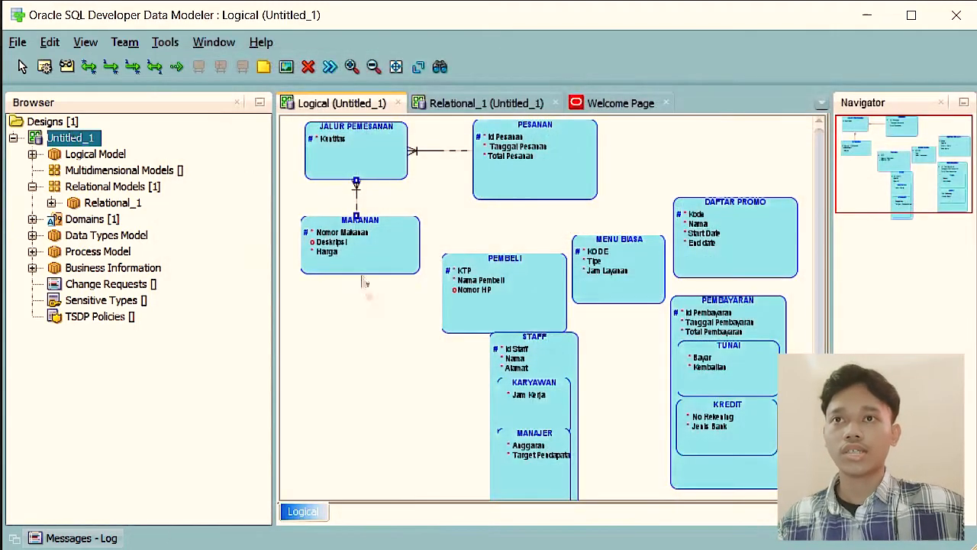
- Show the relation labels on the logical diagram
click(357, 203)
click(321, 320)
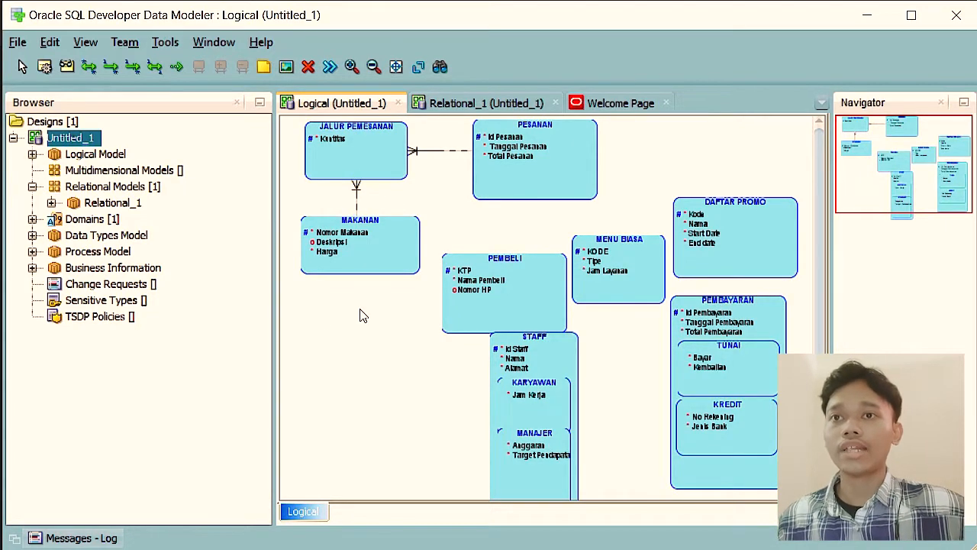
right_click(362, 316)
mouse_move(354, 412)
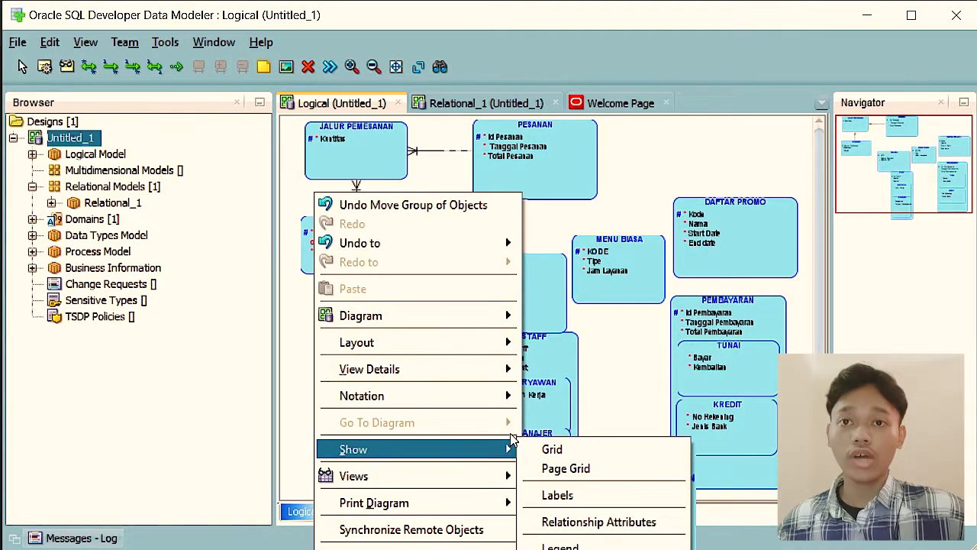
click(584, 495)
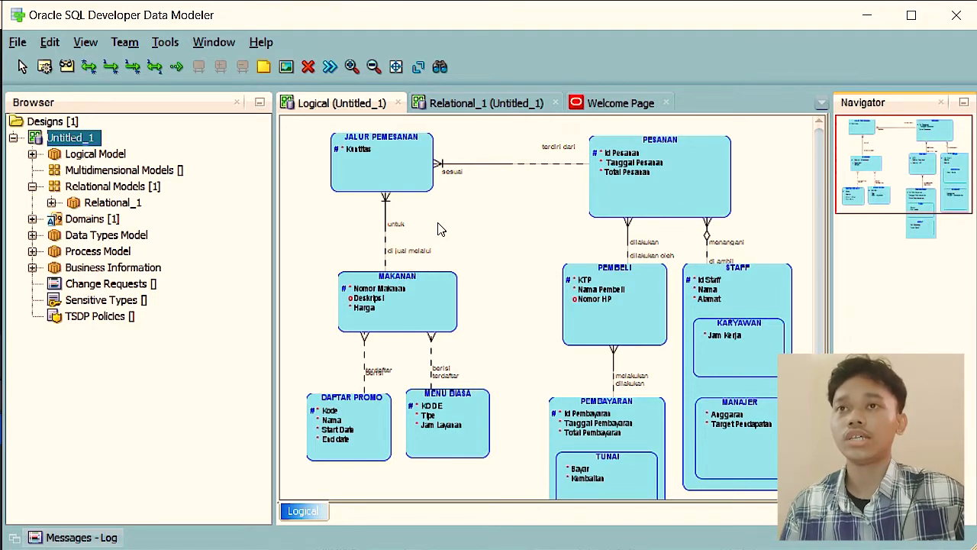
- Remove the Primary UID setting from the Kuntitas attribute of JALUR PEMESANAN and accept the entity properties
click(354, 169)
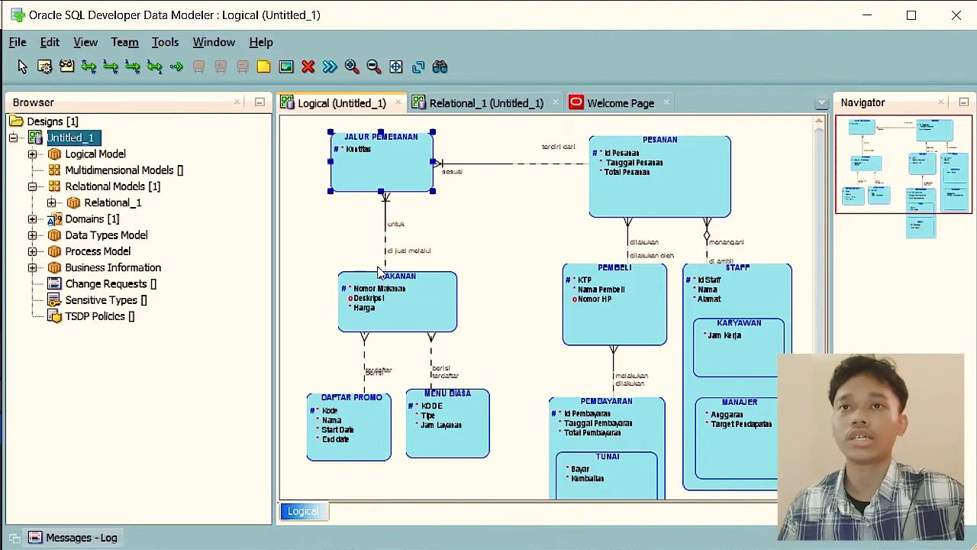
click(393, 215)
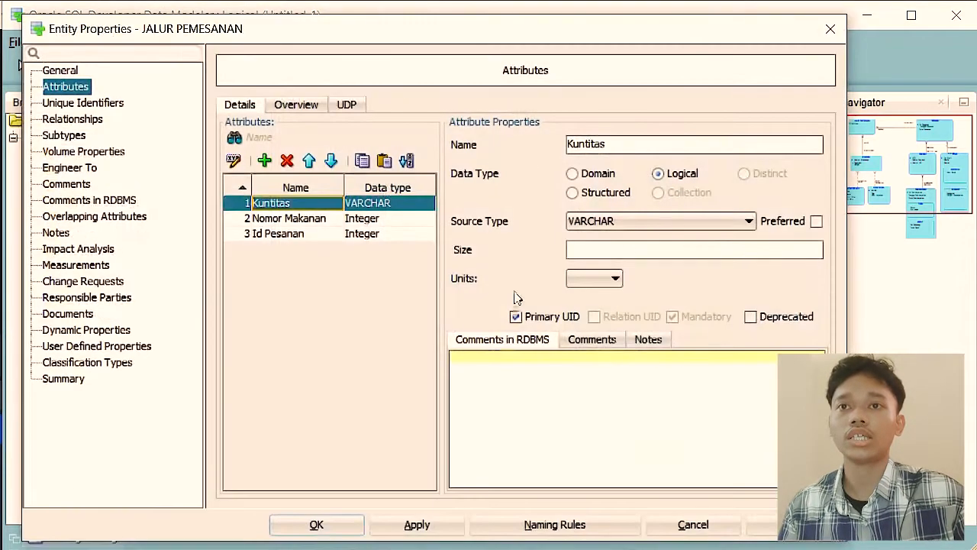
click(515, 316)
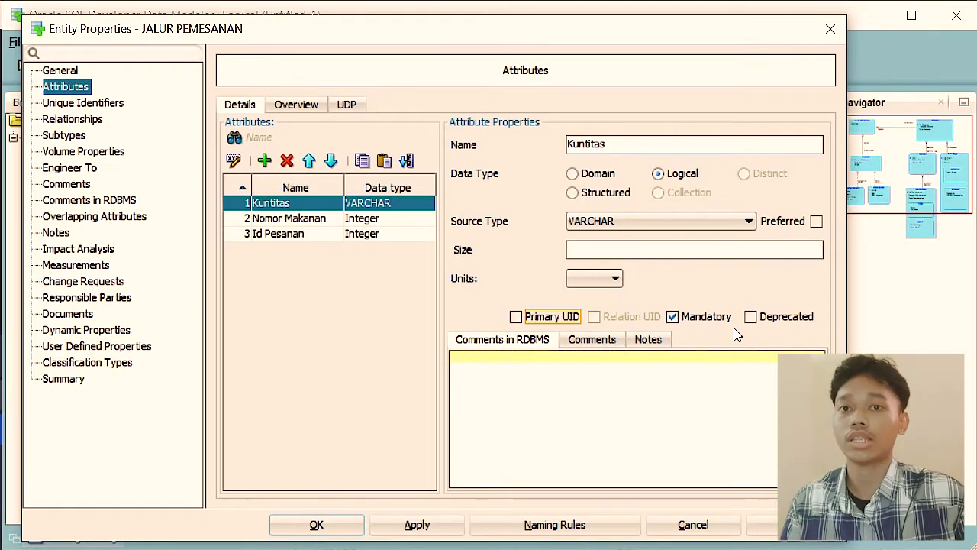
click(418, 525)
click(316, 524)
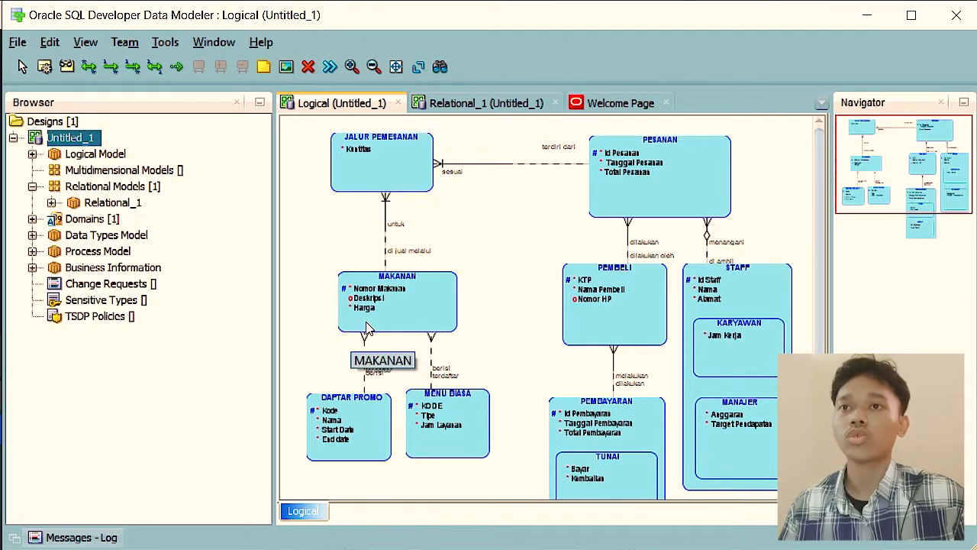
- Move DAFTAR PROMO slightly closer to MAKANAN and create an arc across MAKANAN's relations to DAFTAR PROMO and MENU BIASA
click(376, 422)
drag(376, 421, 378, 414)
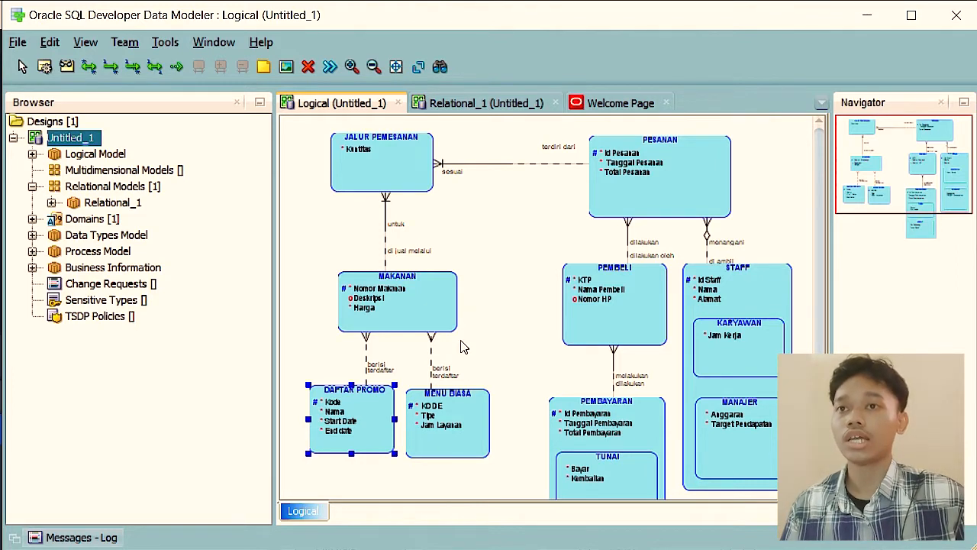
click(432, 328)
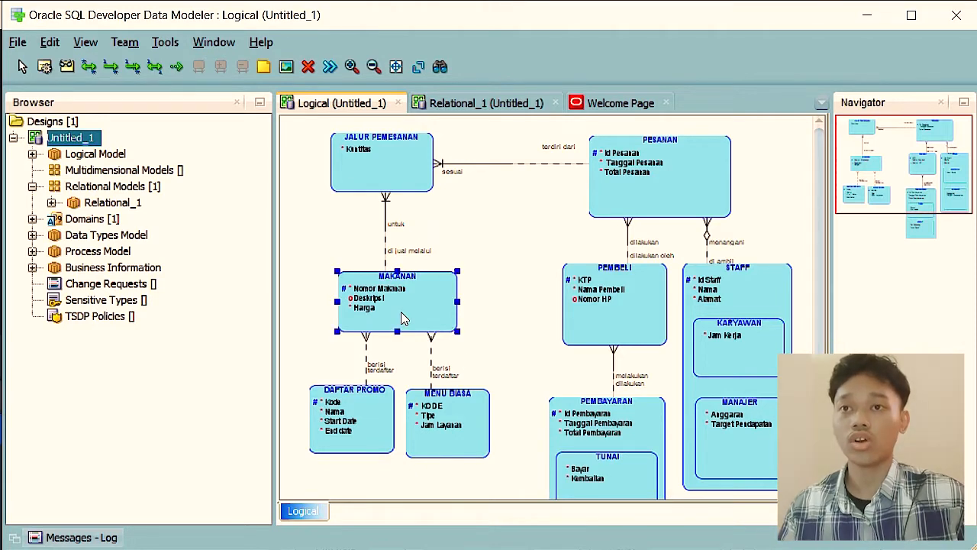
click(368, 343)
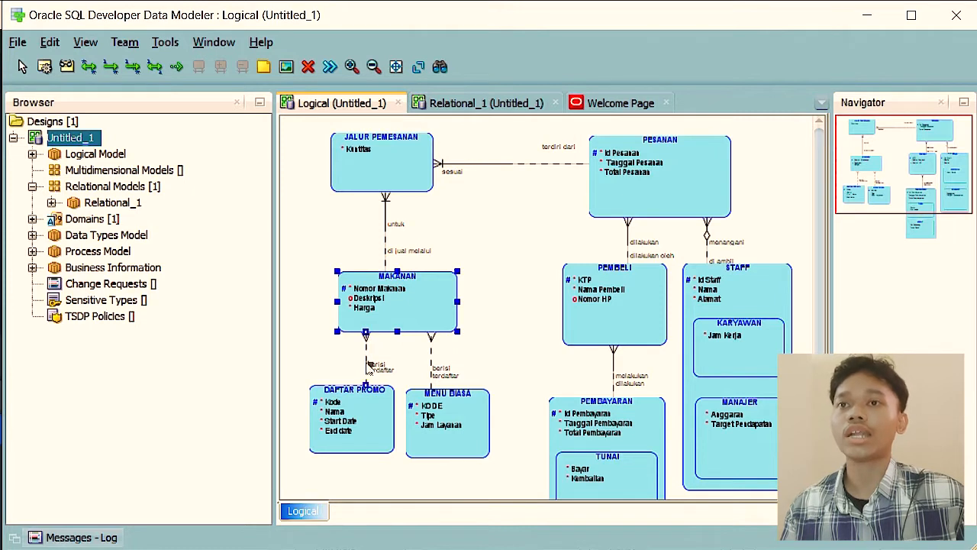
click(432, 349)
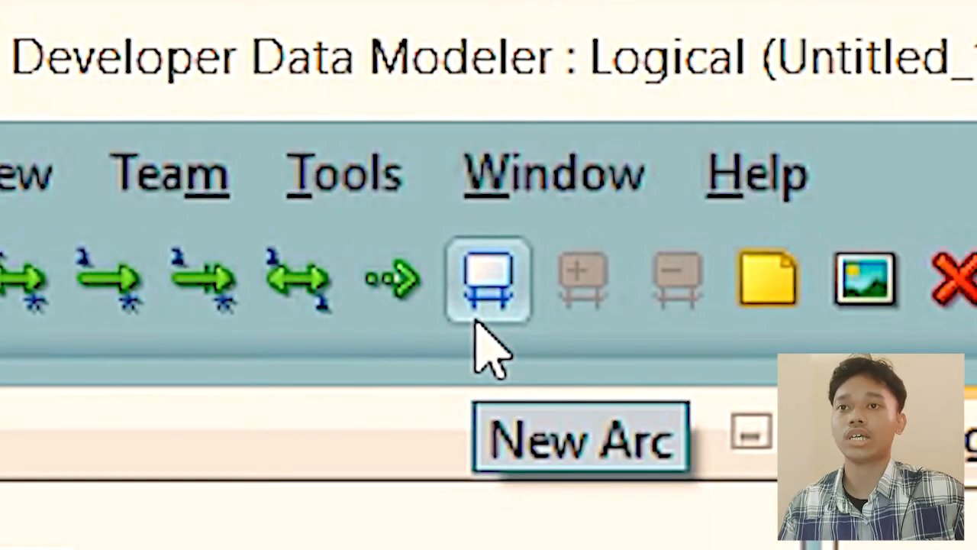
click(477, 319)
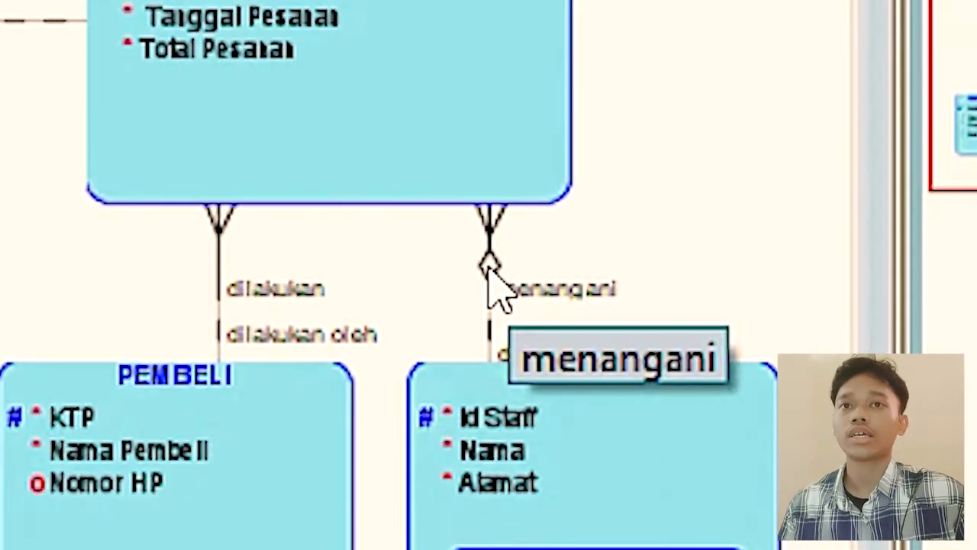
- Inspect the "menangani" relation between PESANAN and STAFF, including its properties
click(489, 271)
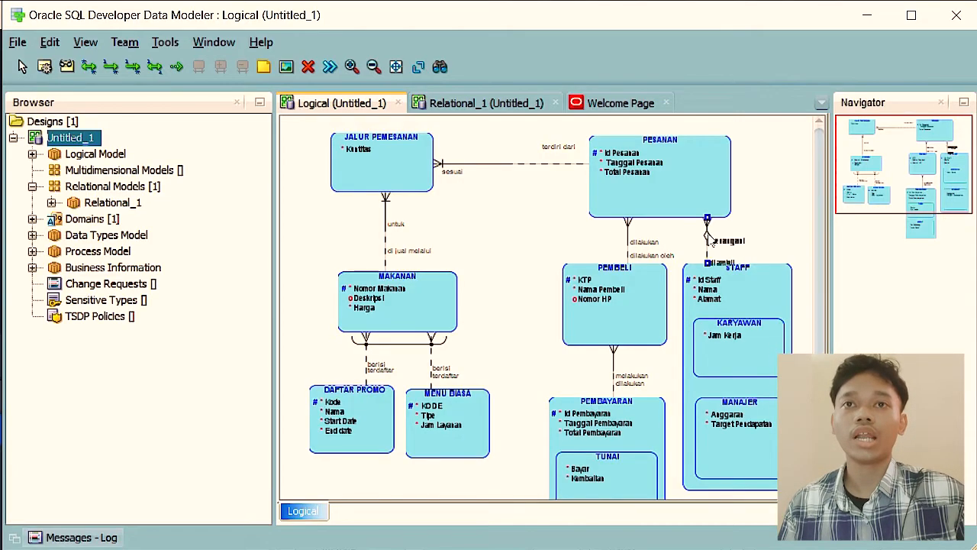
click(759, 225)
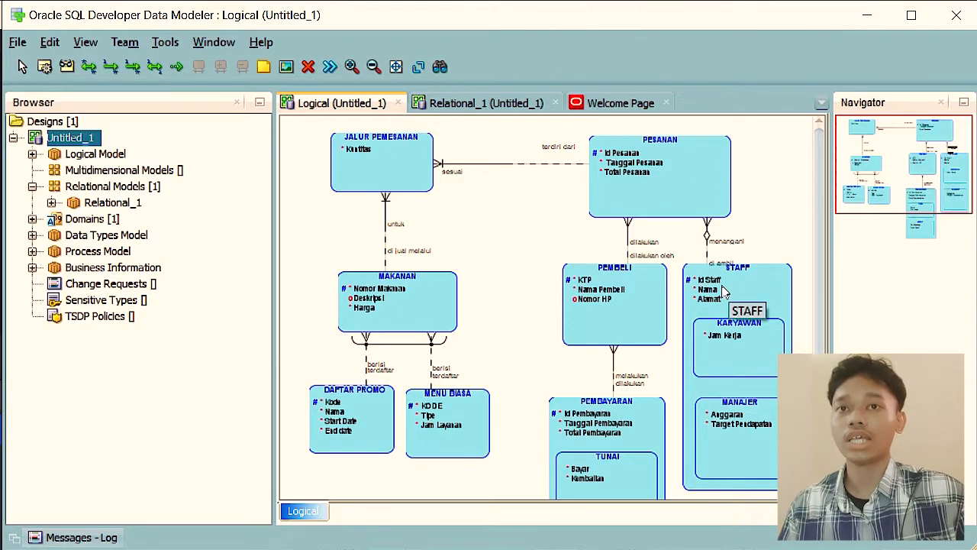
double_click(706, 229)
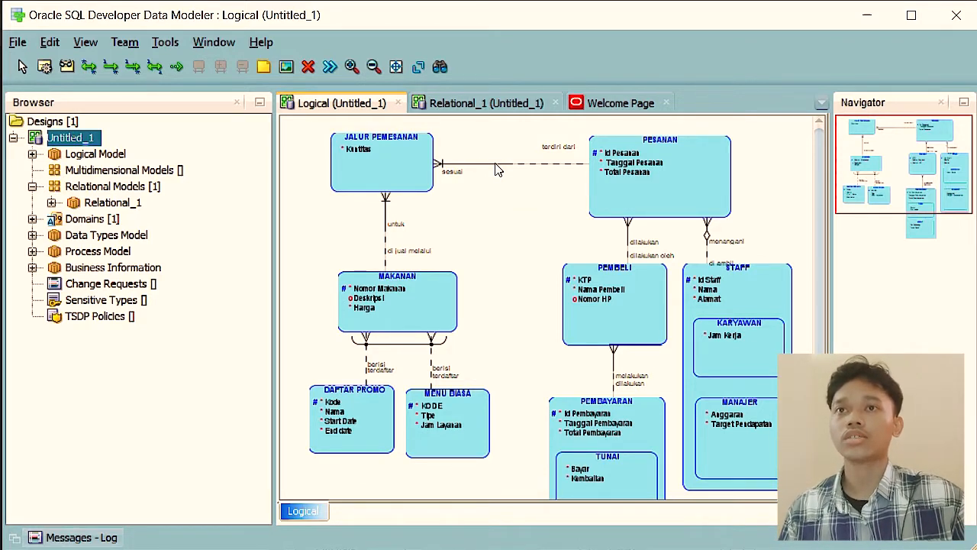
- Engineer the logical model into Relational_1 and widen the JALUR_PEMESANAN table to expose its data types
click(329, 67)
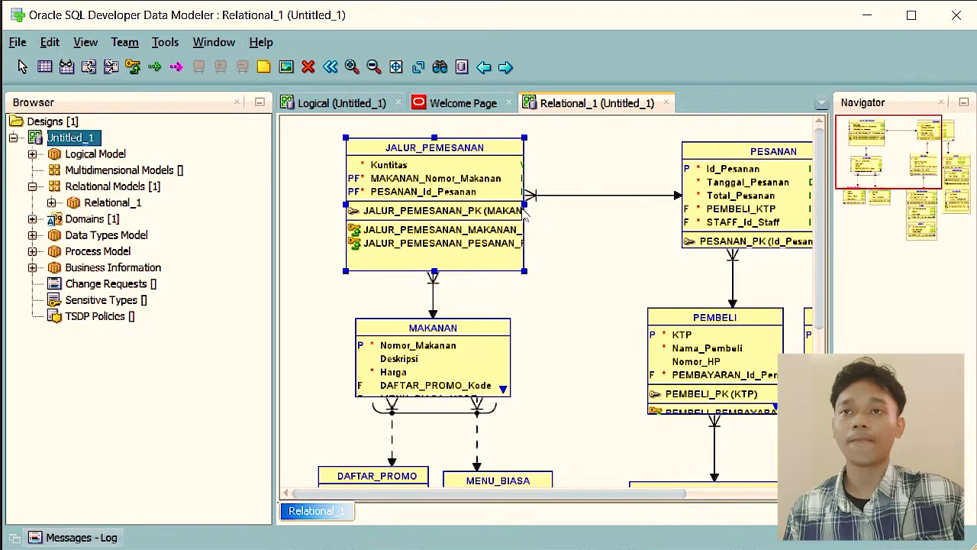
drag(525, 204, 552, 205)
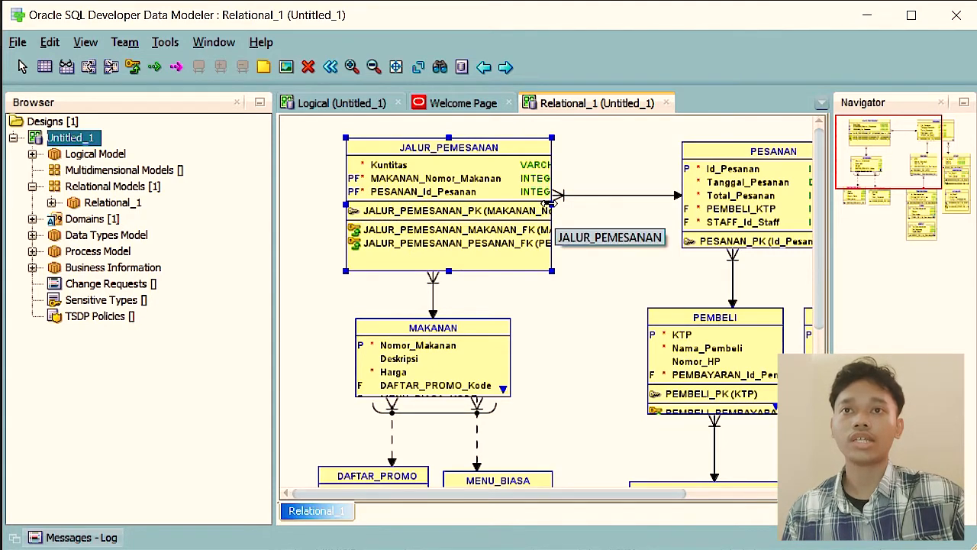
drag(552, 204, 602, 207)
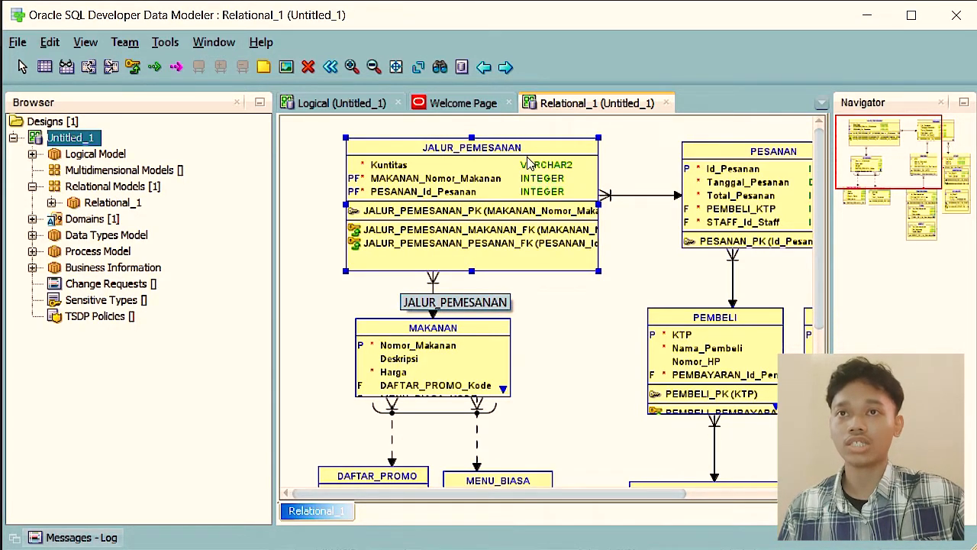
- Move the KARYAWAN table slightly lower inside STAFF in the relational diagram to uncover the STAFF_PK row
scroll(573, 388, right, 3)
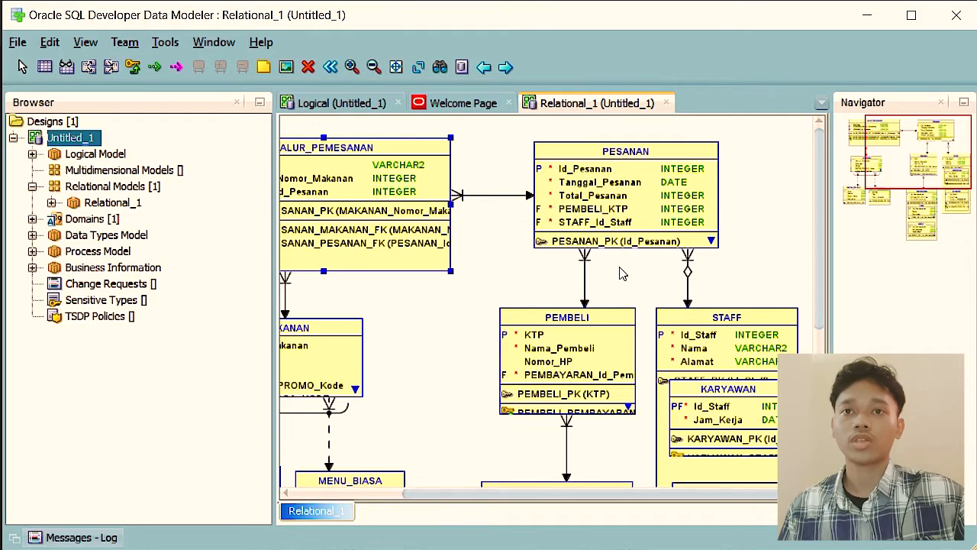
scroll(622, 275, down, 5)
scroll(666, 304, up, 1)
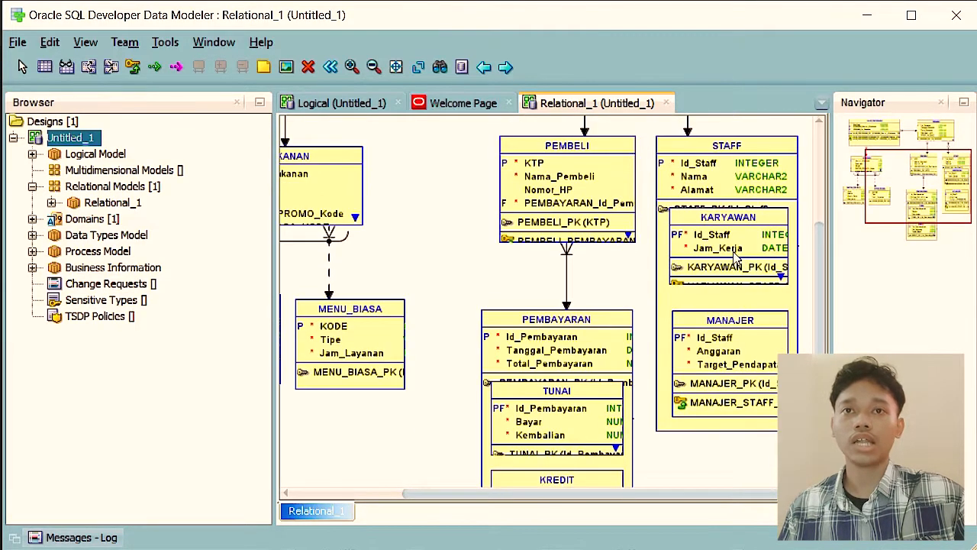
click(720, 296)
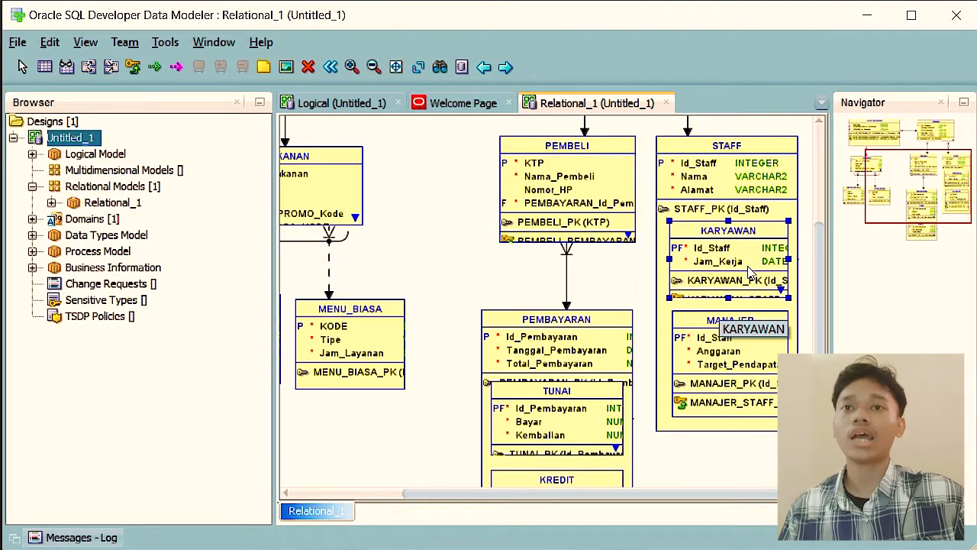
click(615, 294)
- Review the JALUR_PEMESANAN and MAKANAN side of the relational diagram and return to the logical diagram
scroll(613, 299, up, 3)
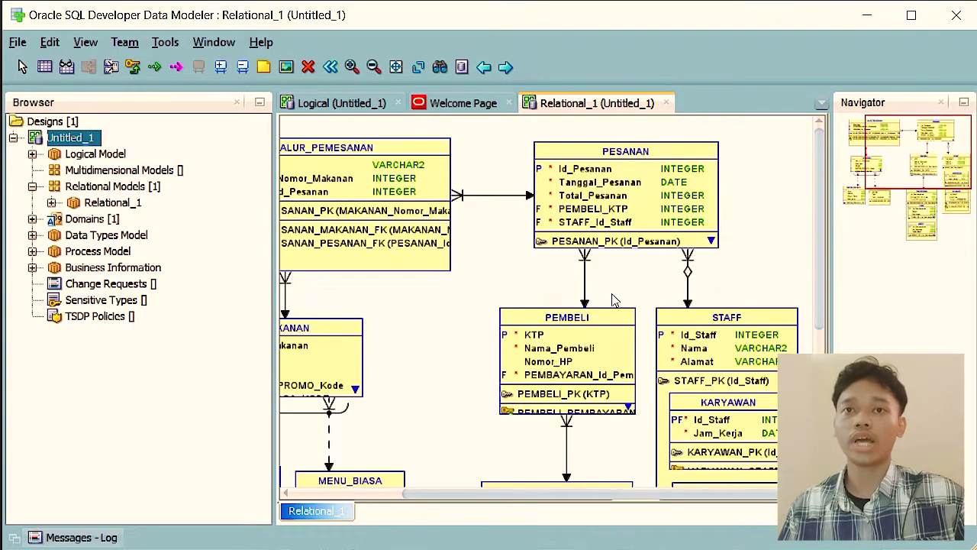
scroll(544, 374, left, 2)
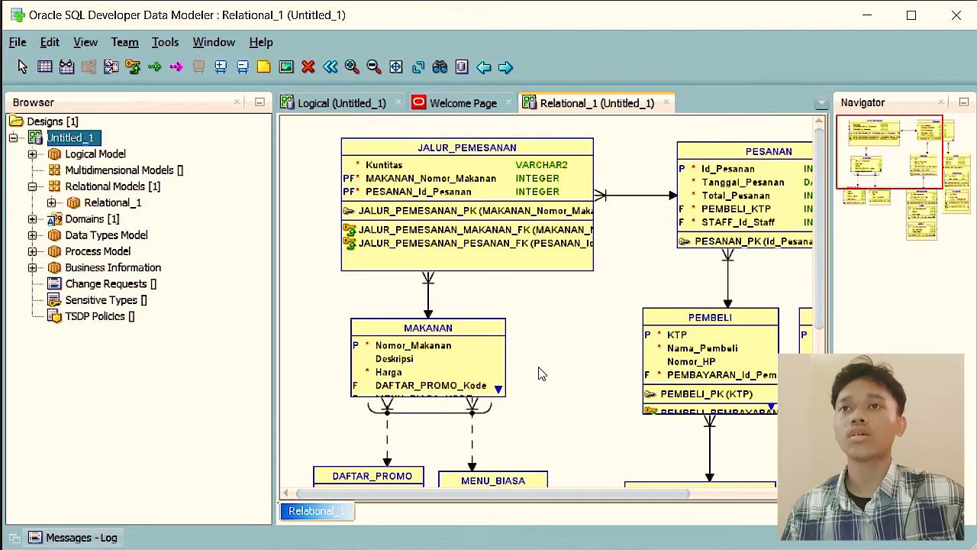
click(342, 104)
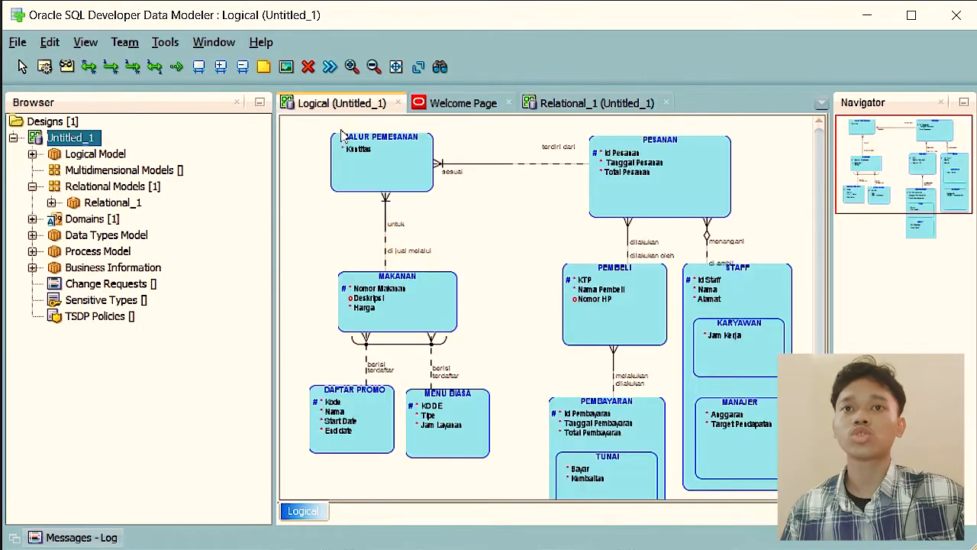